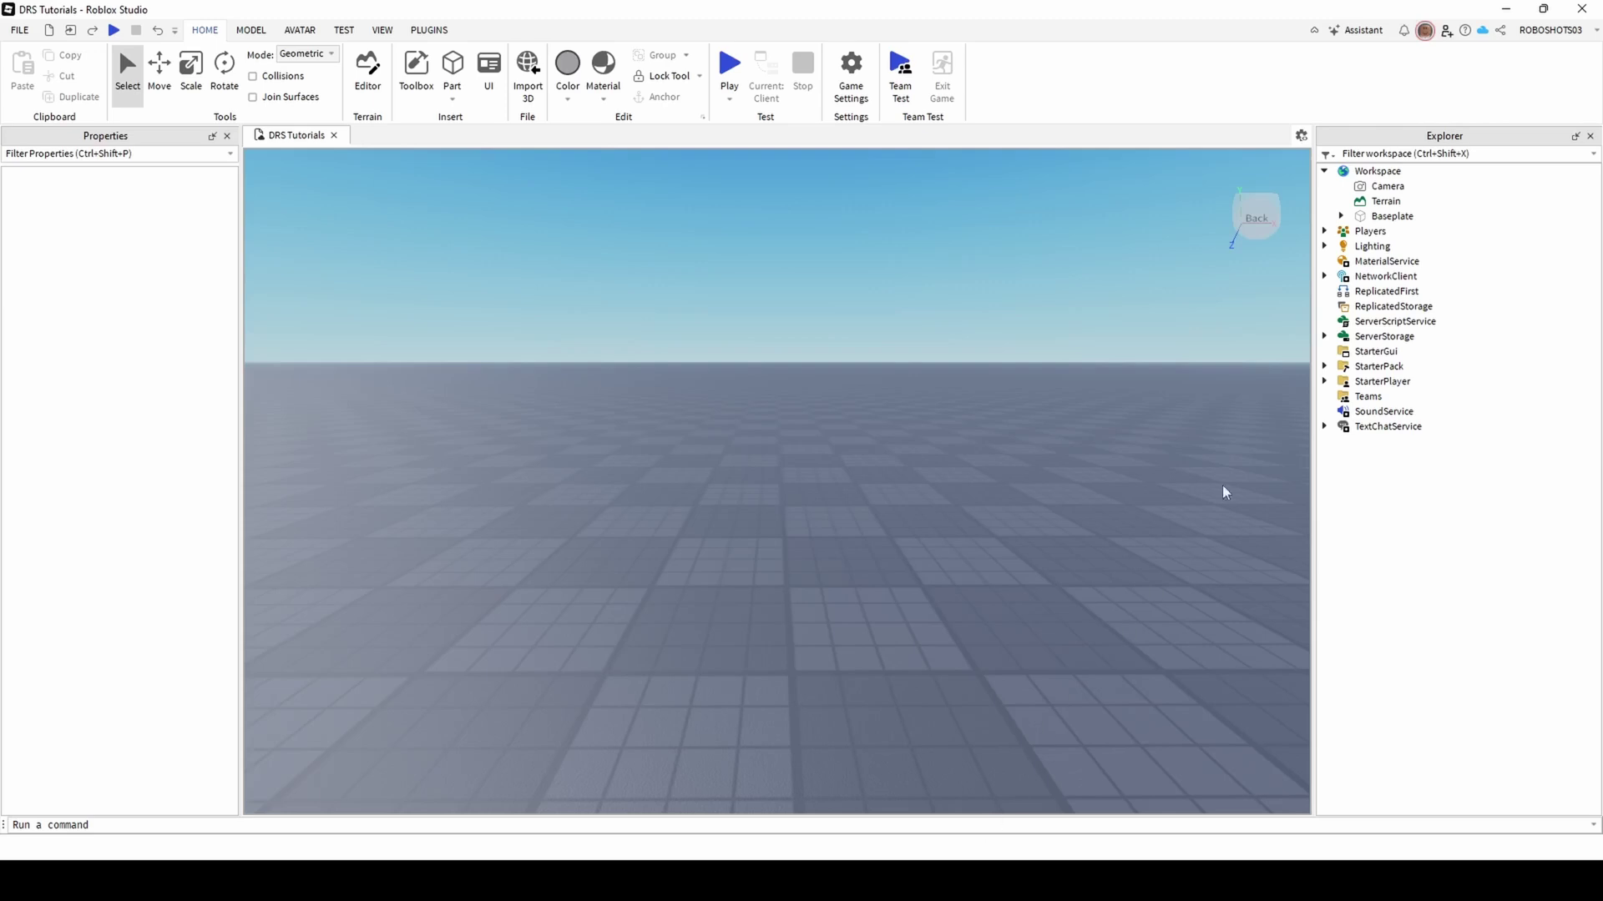
- Insert the Vocovo-PUBLIC-RELEASE.rbxm kit into Workspace and ungroup UNGROUP ME into the DRS | Vocovo folder
{"action": "right_click", "coordinate": [1373, 172]}
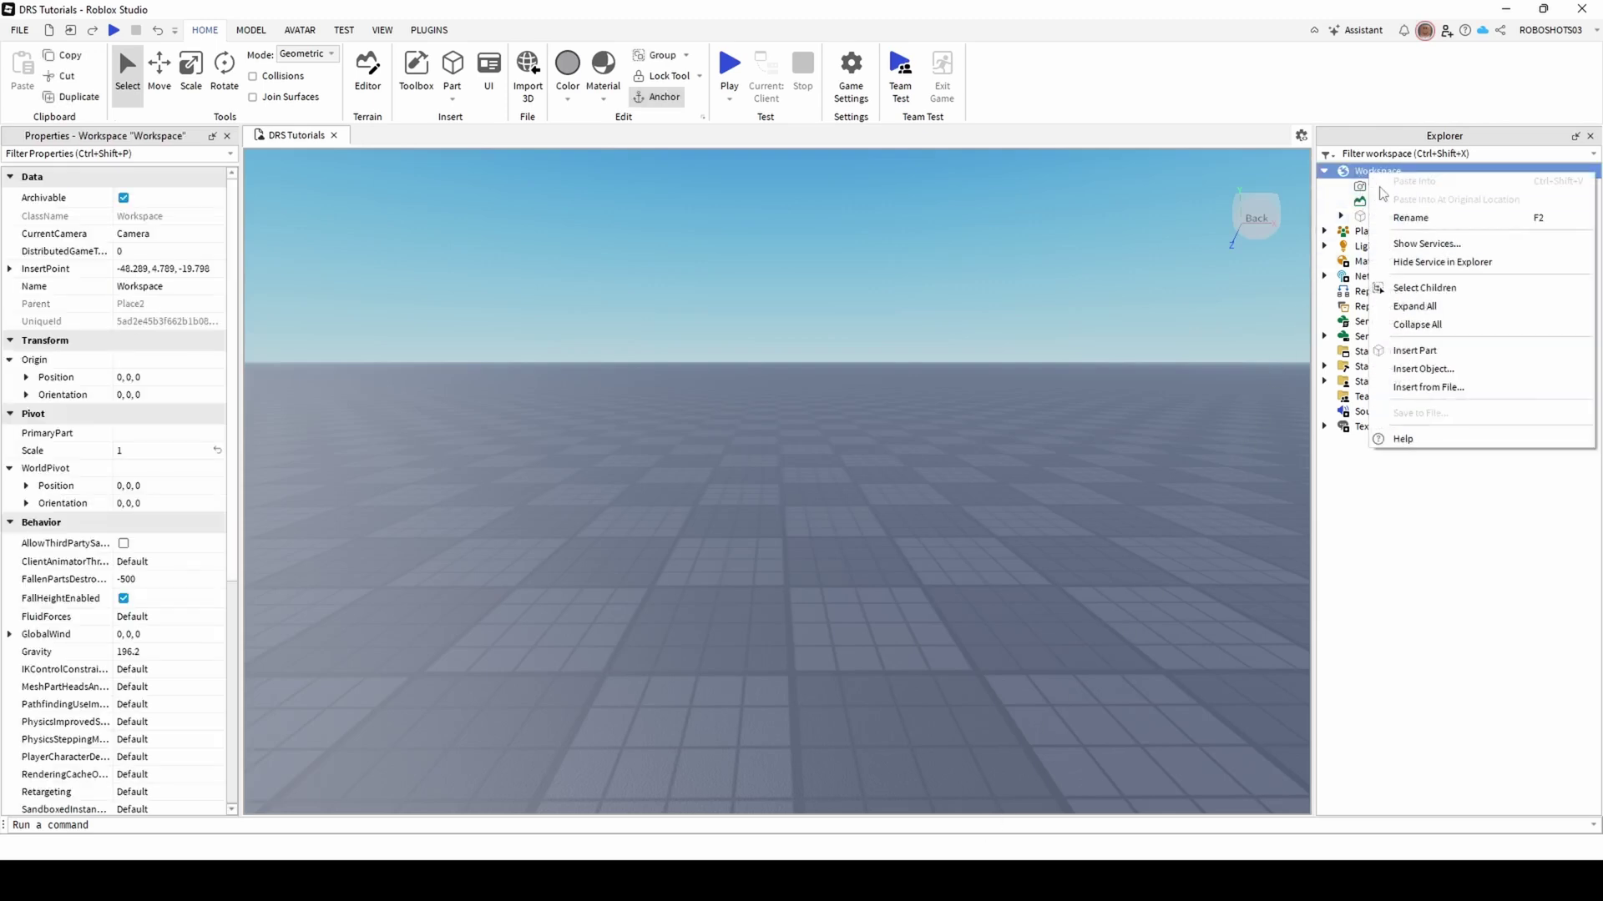
{"action": "left_click", "coordinate": [1420, 389]}
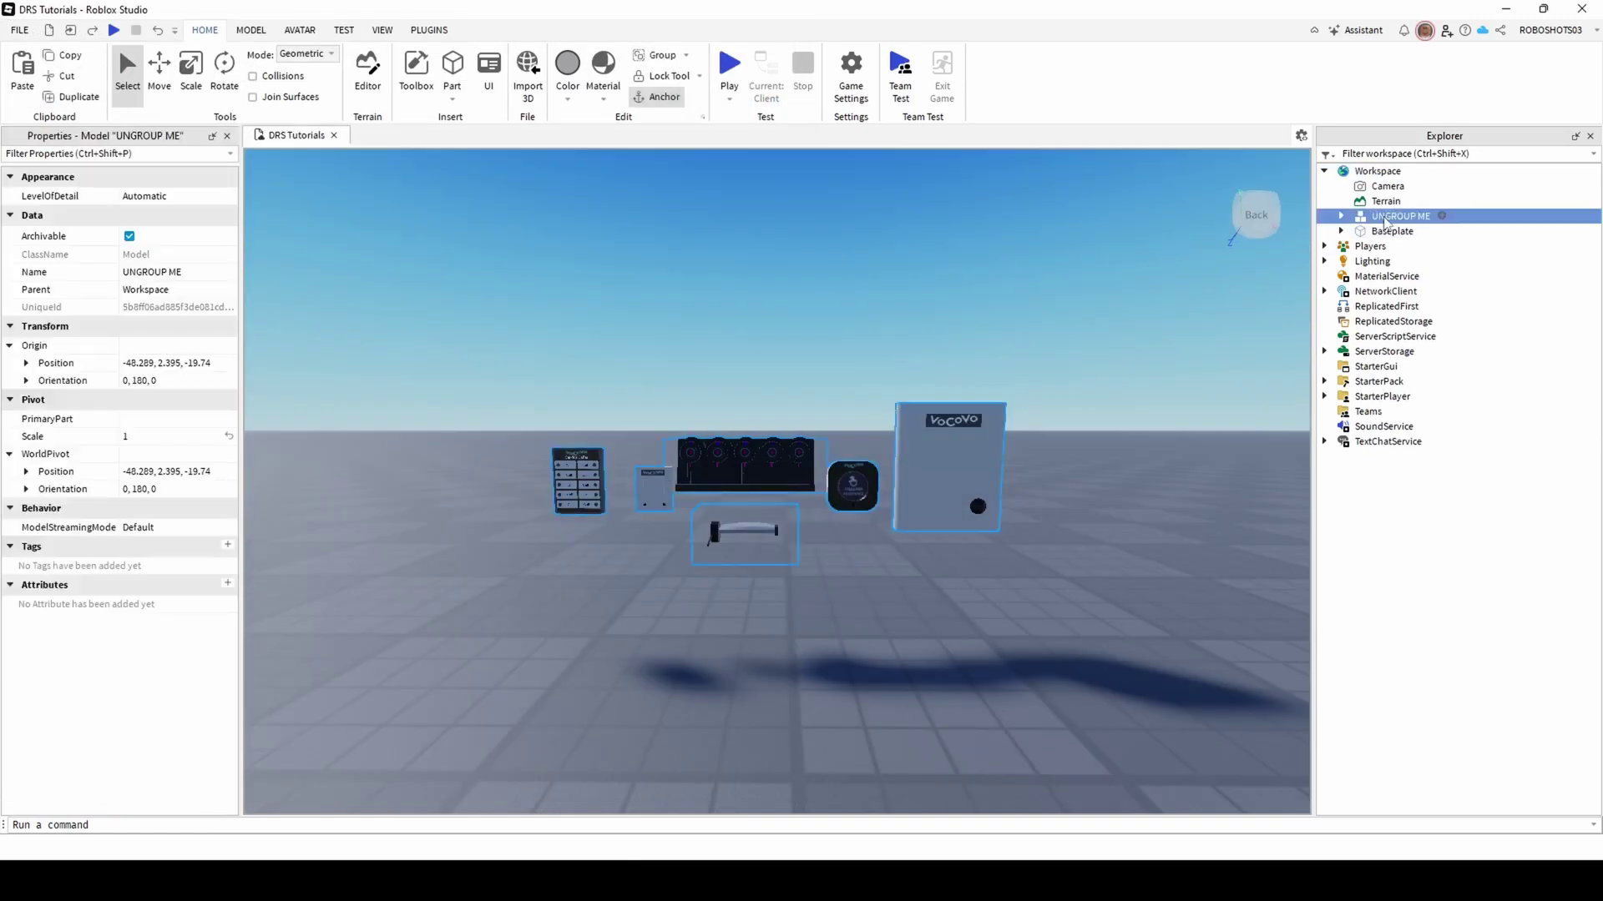
{"action": "key", "text": "ctrl+u"}
{"action": "left_click", "coordinate": [1142, 322]}
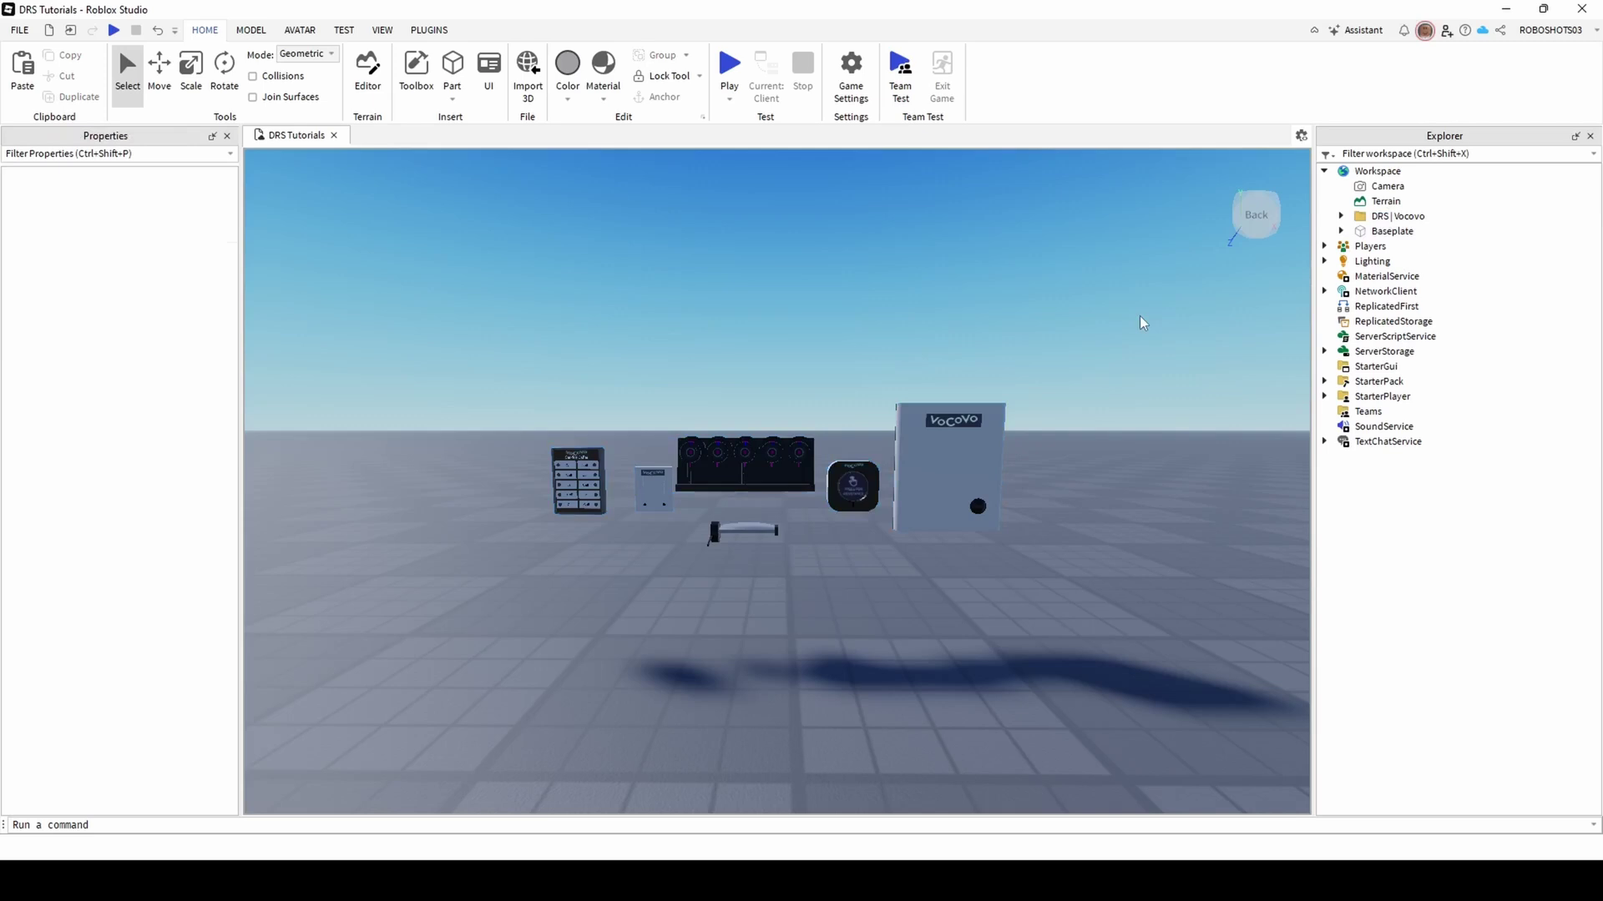
- Change the Location value under DRS | Vocovo > Help Points > Vocovo | Help Point from CHANGEME to Bakery
{"action": "left_click", "coordinate": [1340, 216]}
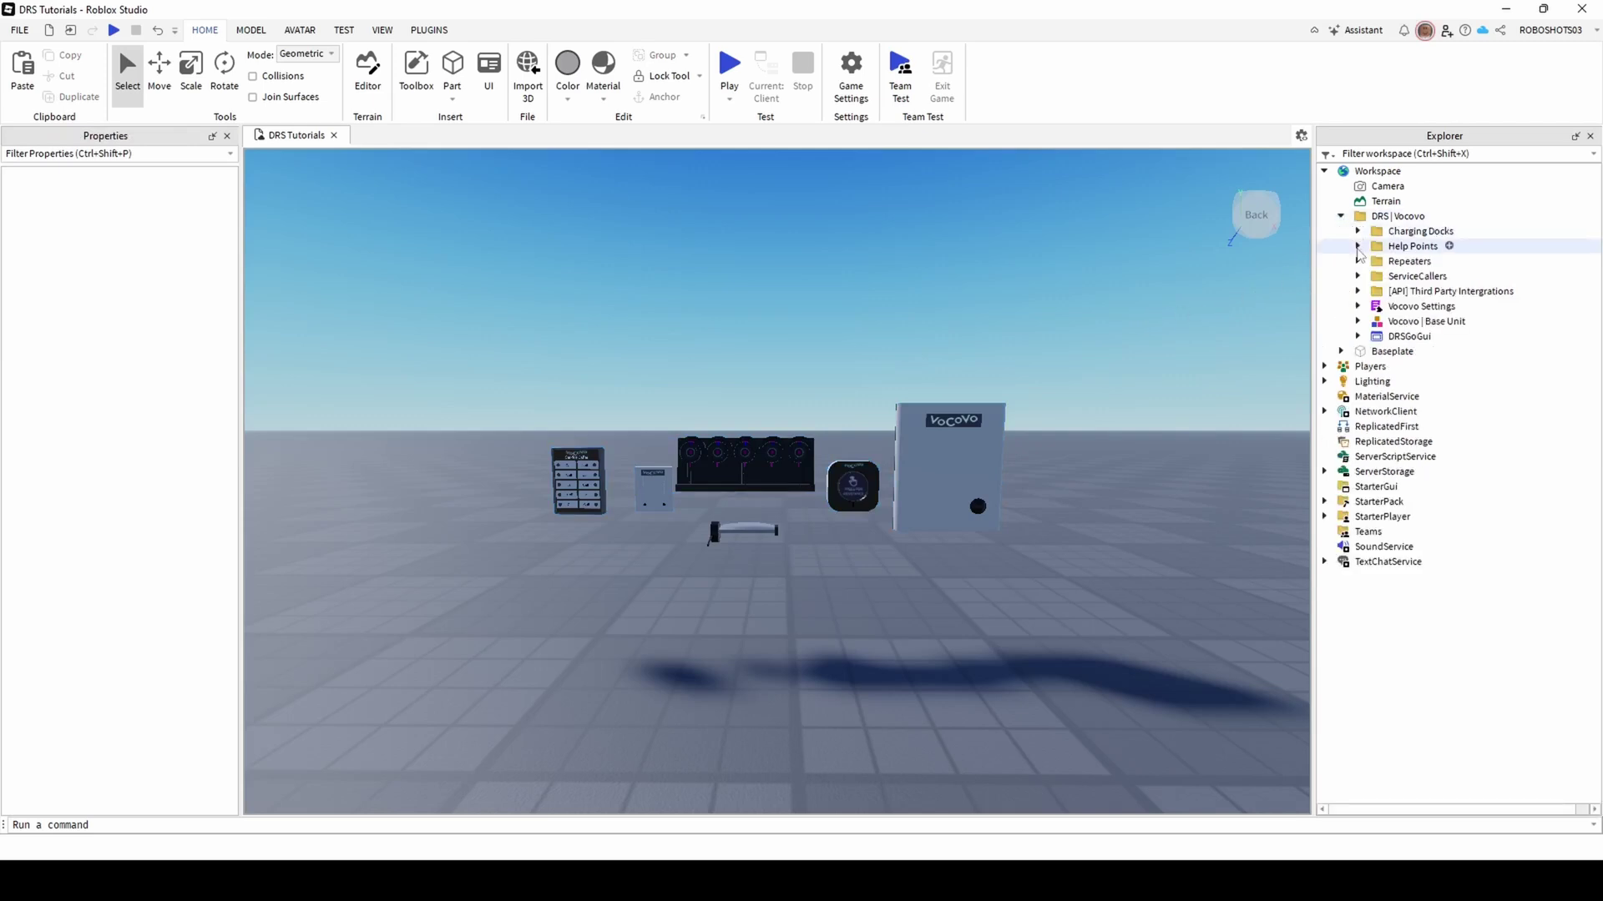
{"action": "left_click", "coordinate": [1357, 246]}
{"action": "left_click", "coordinate": [1390, 265]}
{"action": "left_click", "coordinate": [1374, 261]}
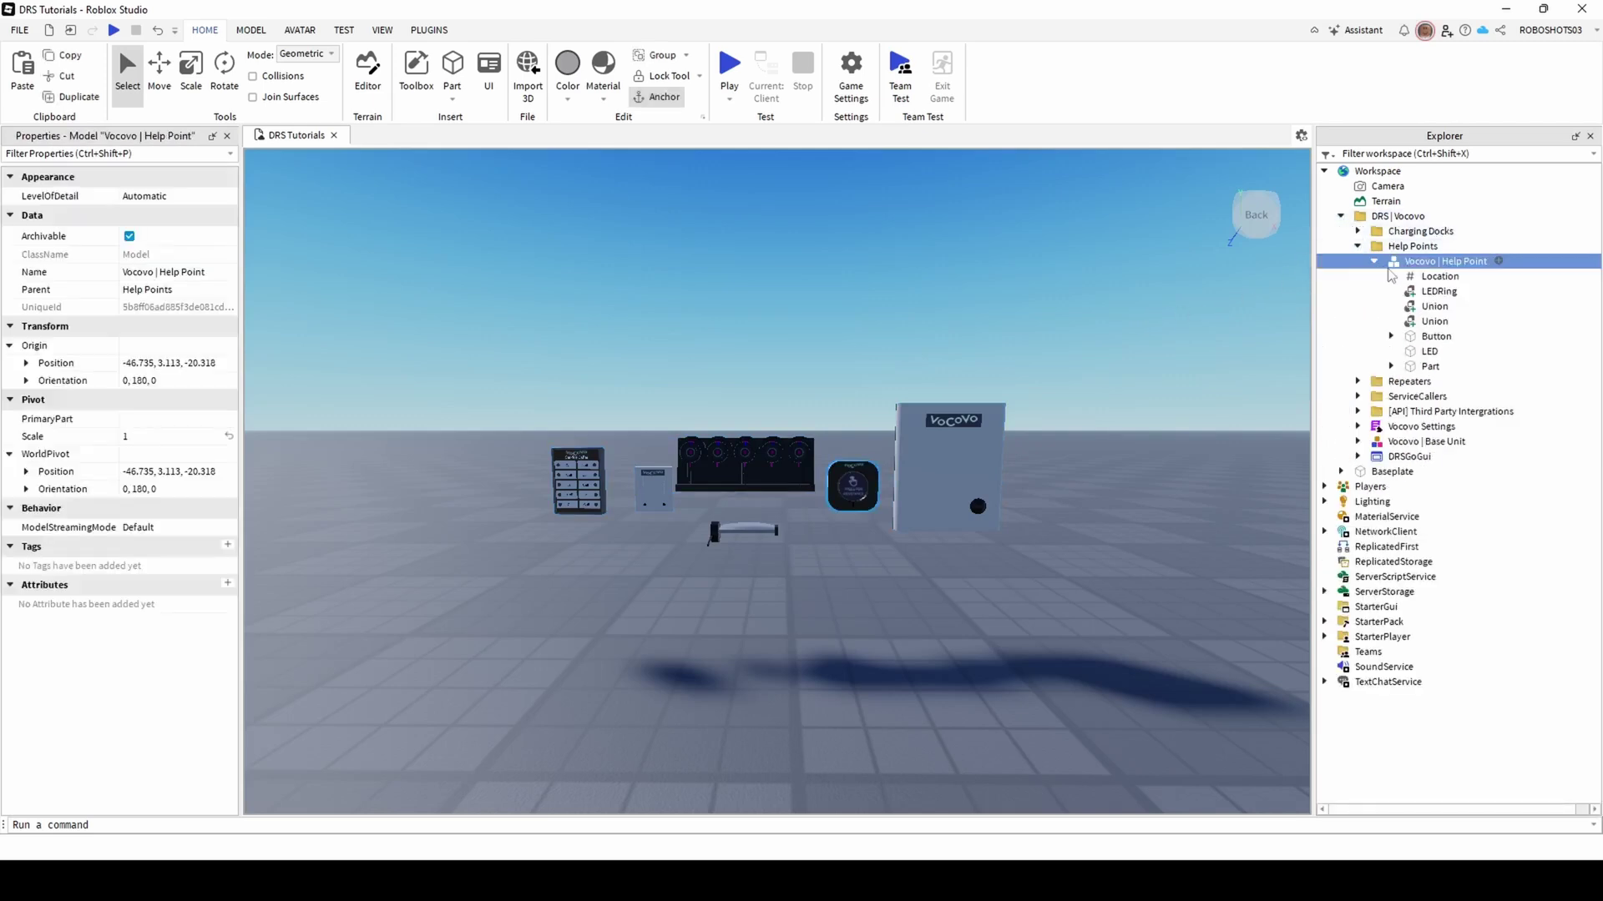
{"action": "left_click", "coordinate": [1397, 282]}
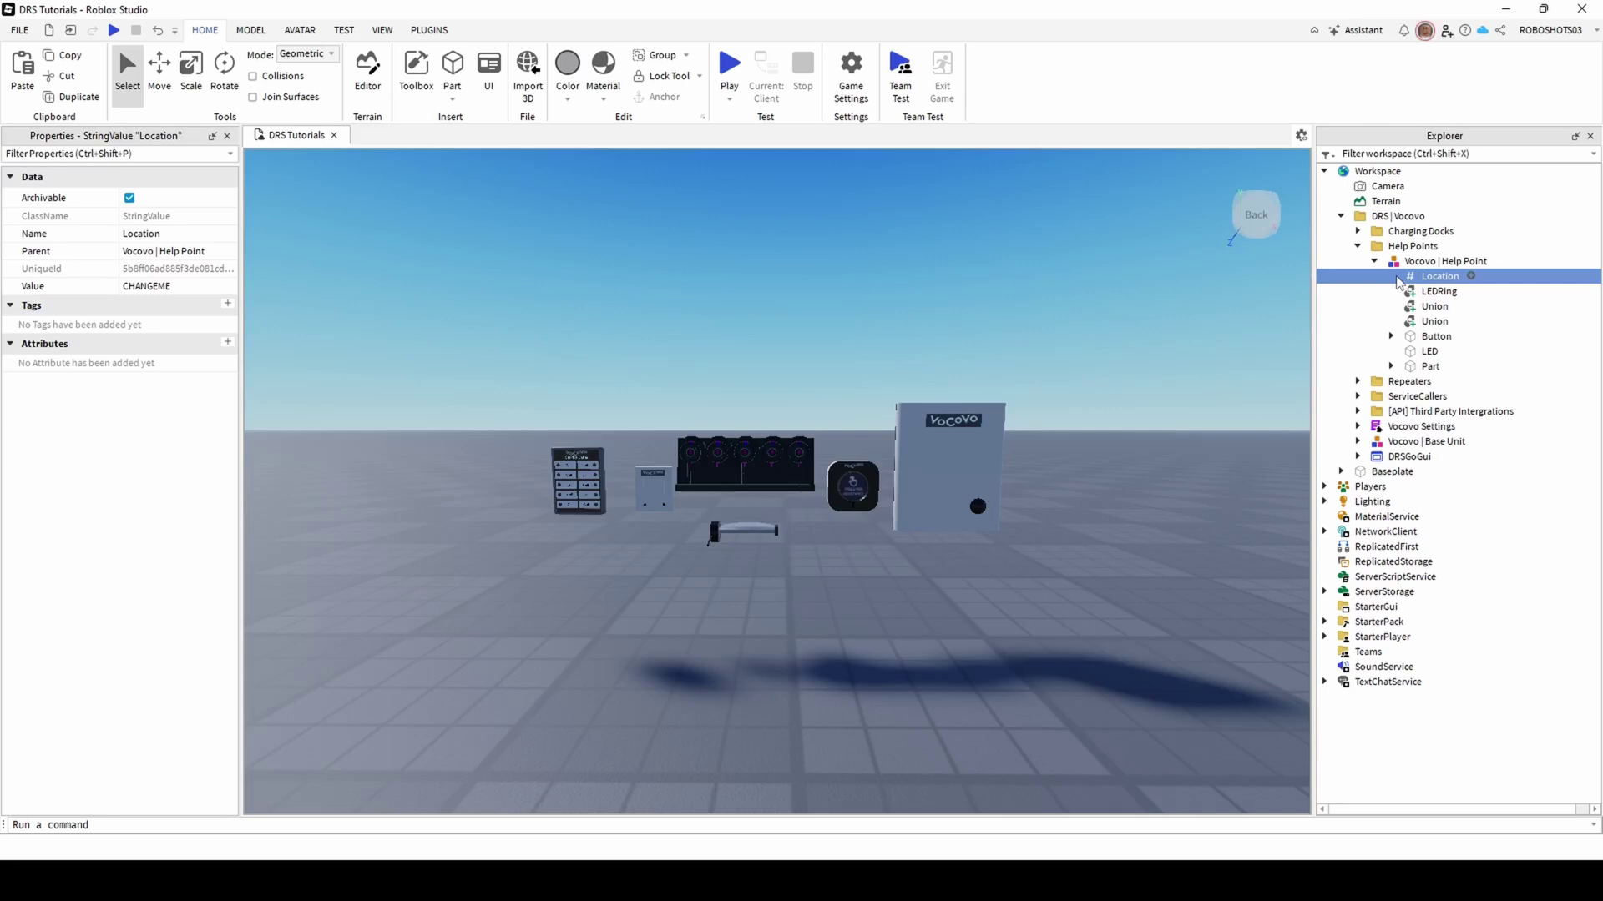
{"action": "left_click", "coordinate": [160, 287]}
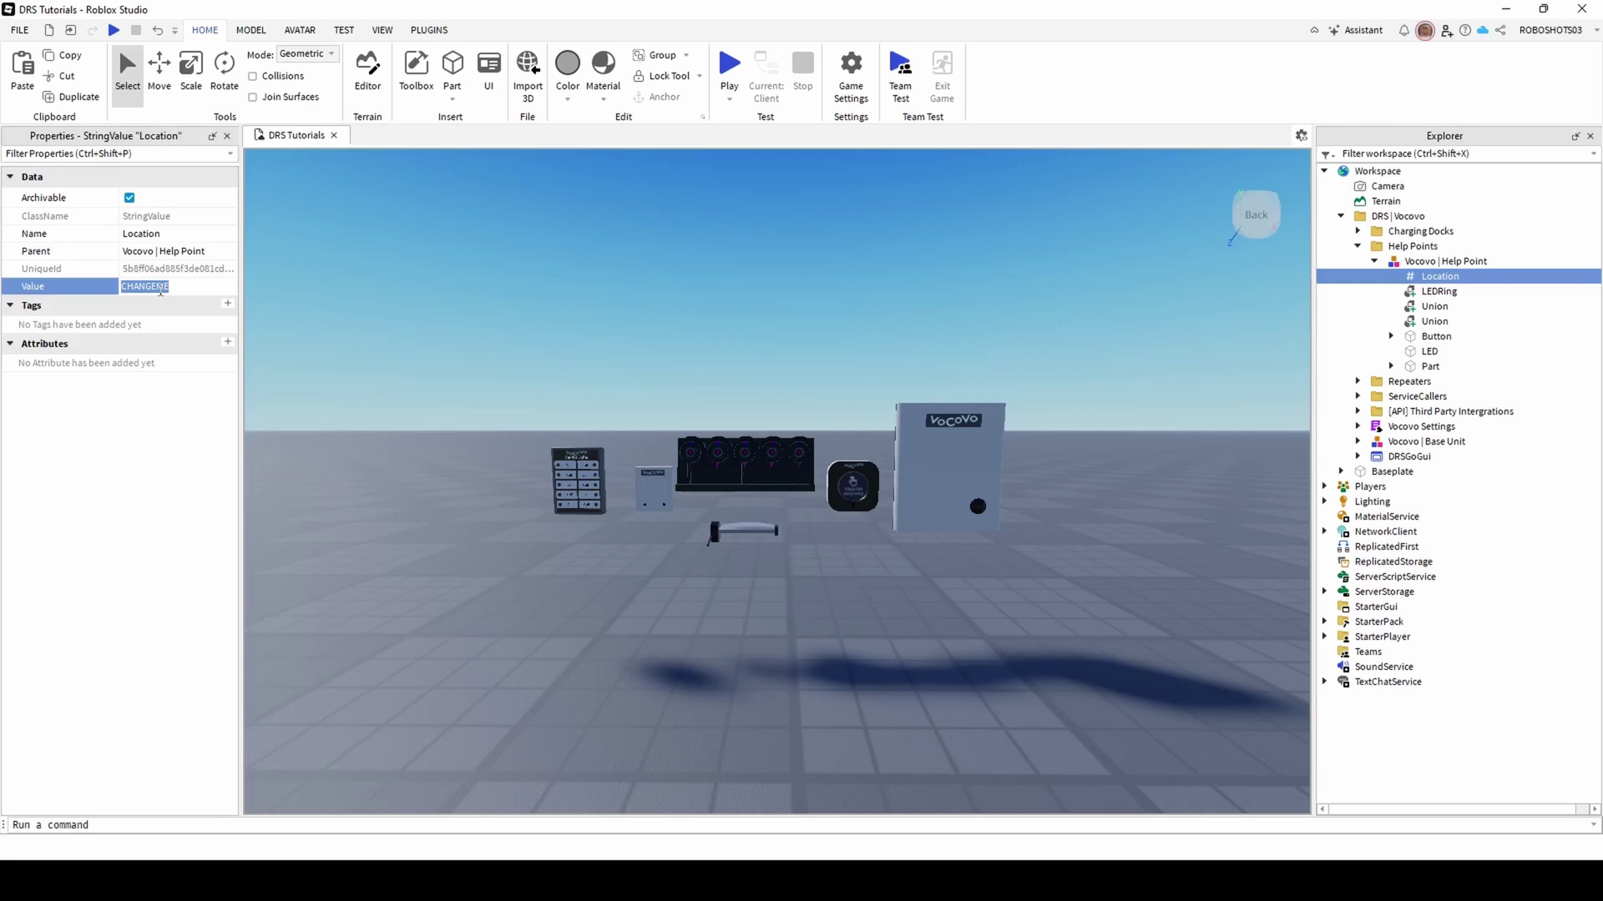
{"action": "type", "text": "Bakery"}
{"action": "left_click", "coordinate": [387, 436]}
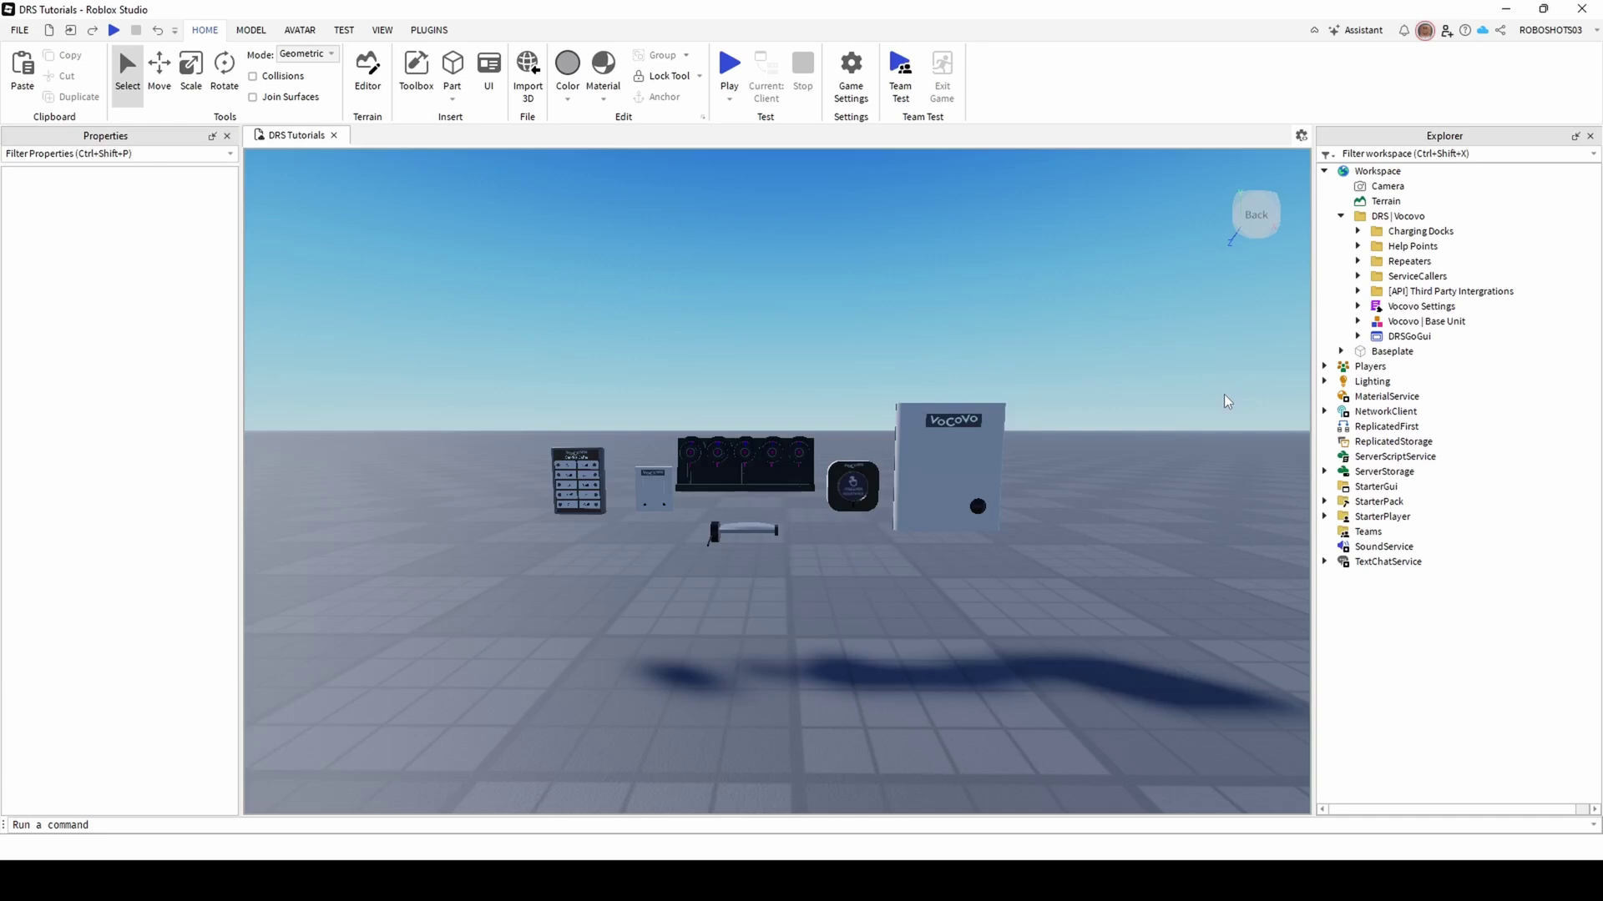
- Open the Vocovo Settings ModuleScript and highlight the whitelisted player ID, group ID and group rank 255
{"action": "left_click", "coordinate": [1386, 308]}
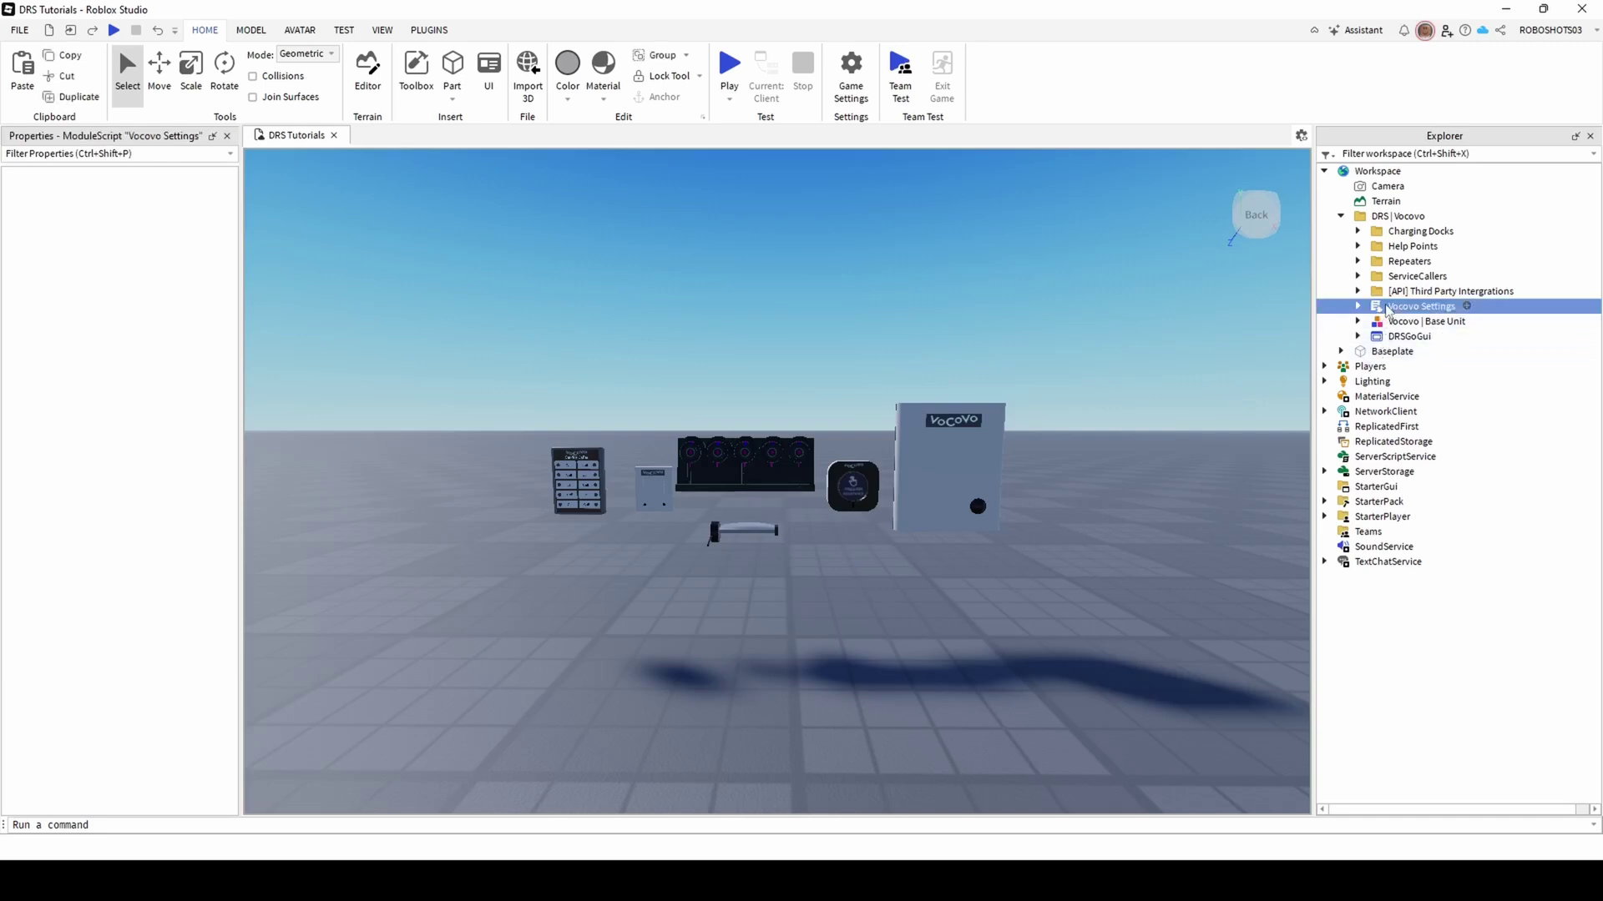
{"action": "double_click", "coordinate": [1387, 309]}
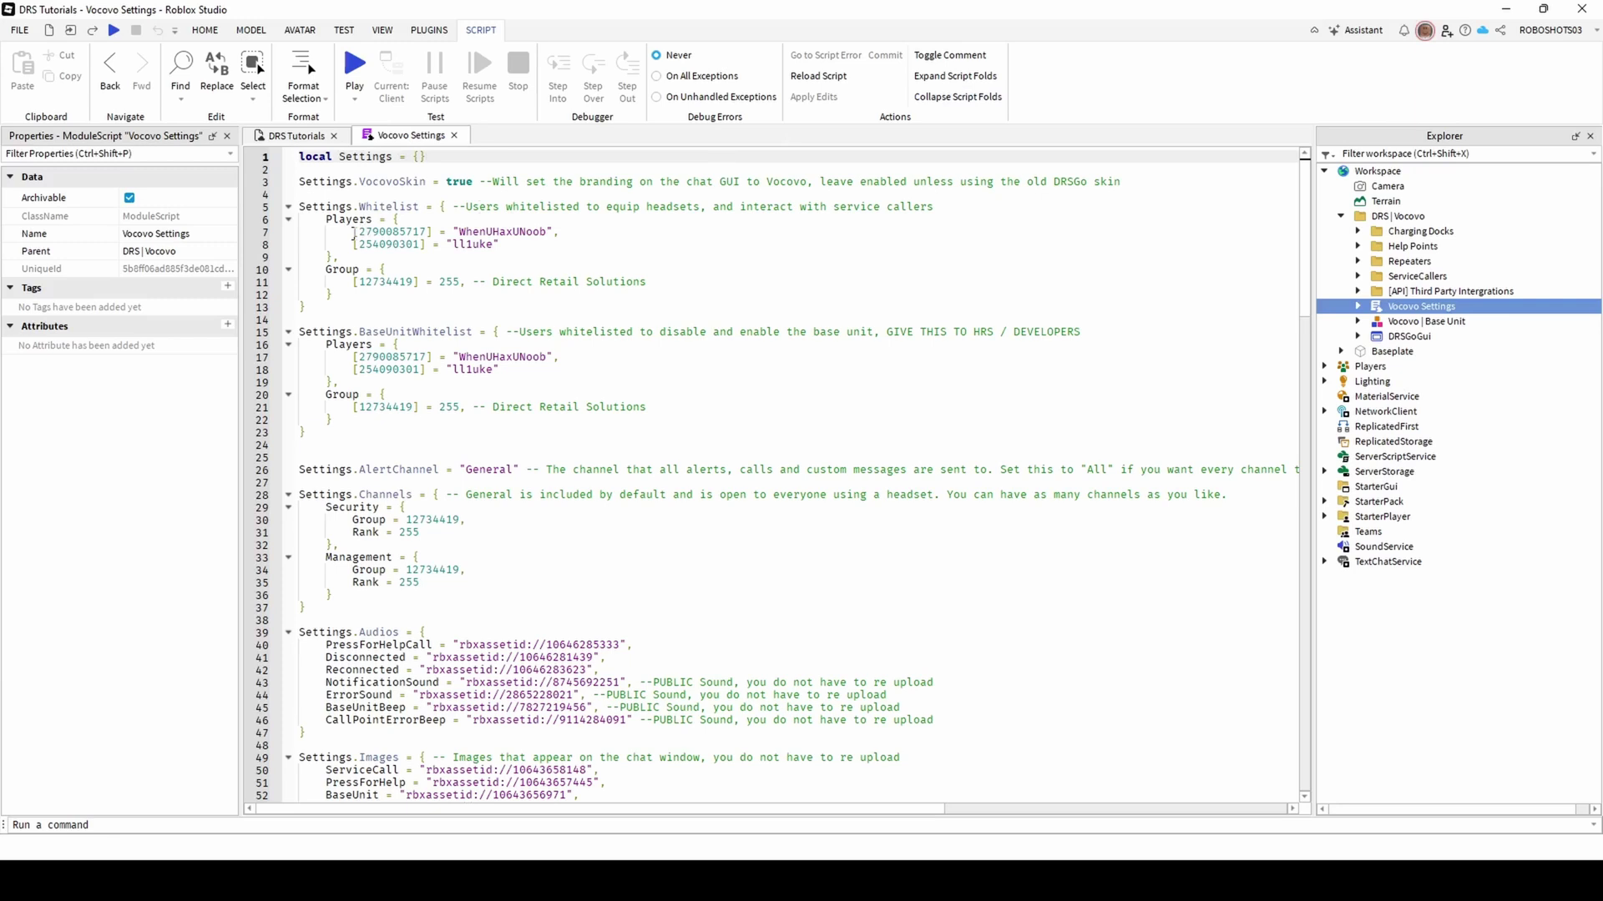
{"action": "left_click_drag", "start_coordinate": [360, 231], "coordinate": [431, 231]}
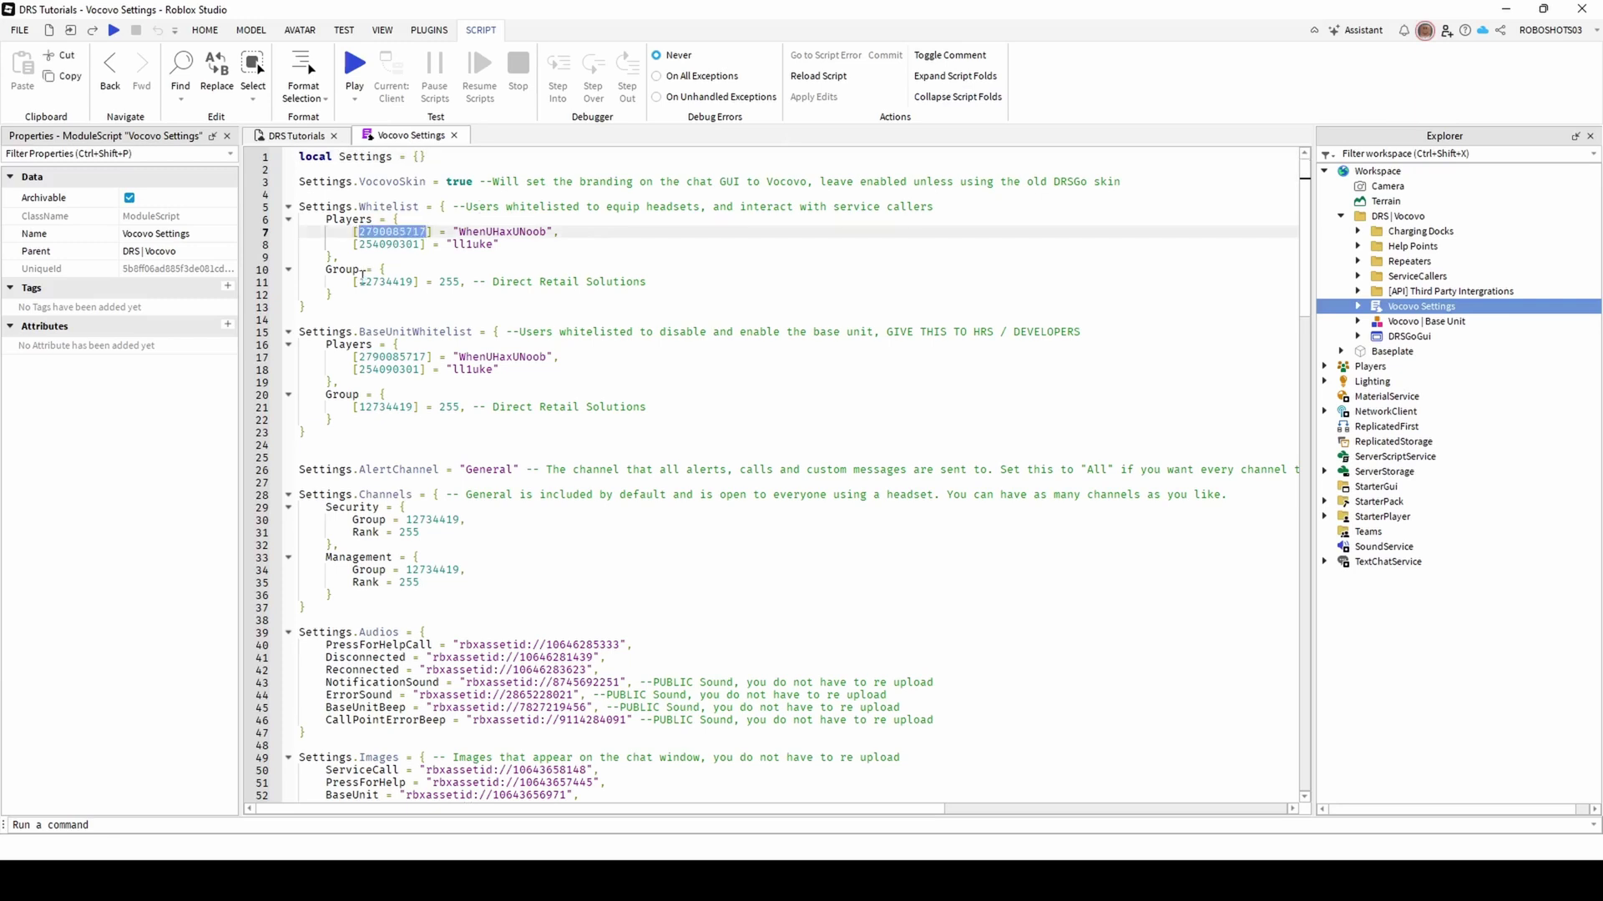
{"action": "left_click", "coordinate": [360, 282]}
{"action": "left_click_drag", "start_coordinate": [362, 282], "coordinate": [415, 282]}
{"action": "left_click", "coordinate": [462, 264]}
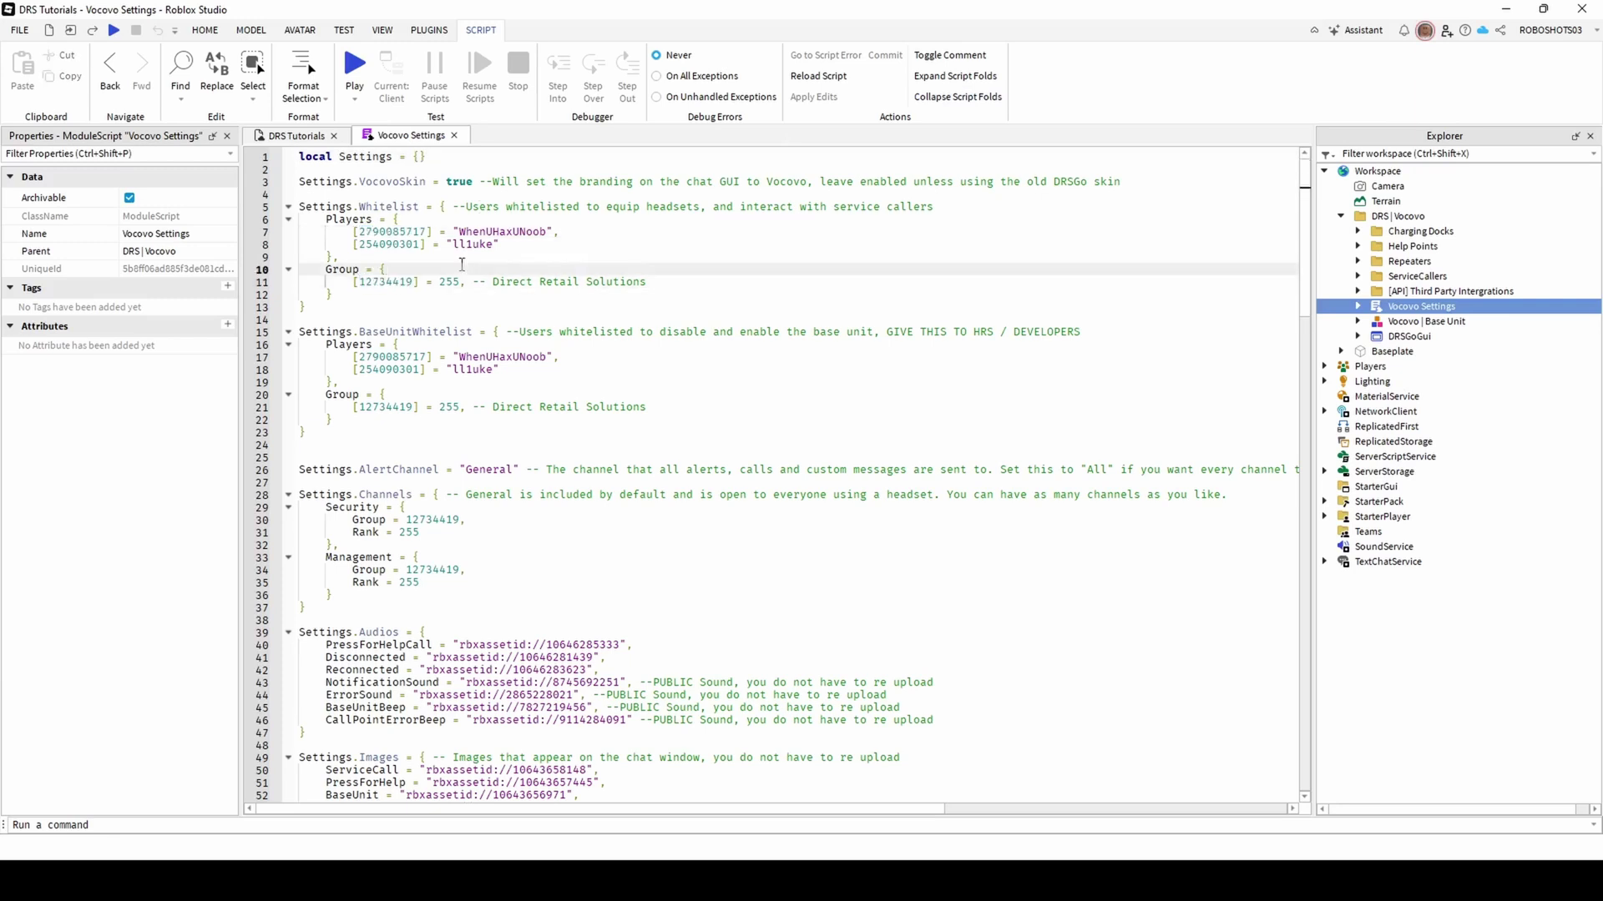
{"action": "left_click", "coordinate": [442, 283]}
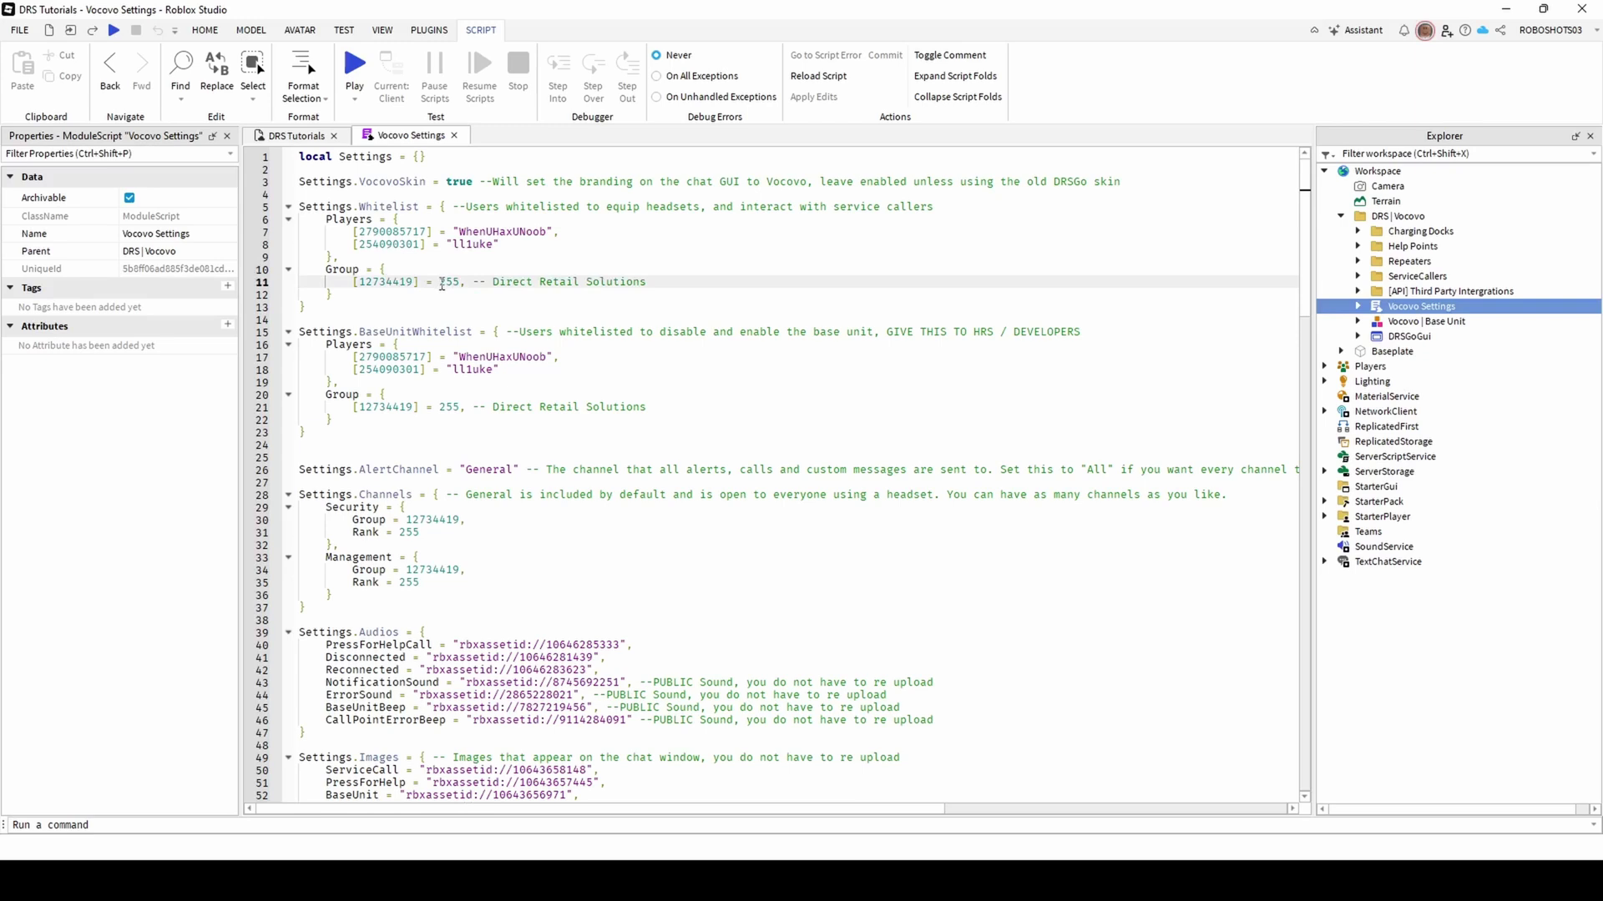
{"action": "left_click_drag", "start_coordinate": [440, 282], "coordinate": [461, 282]}
{"action": "scroll", "coordinate": [529, 497], "scroll_direction": "down", "scroll_amount": 2}
{"action": "left_click", "coordinate": [530, 497]}
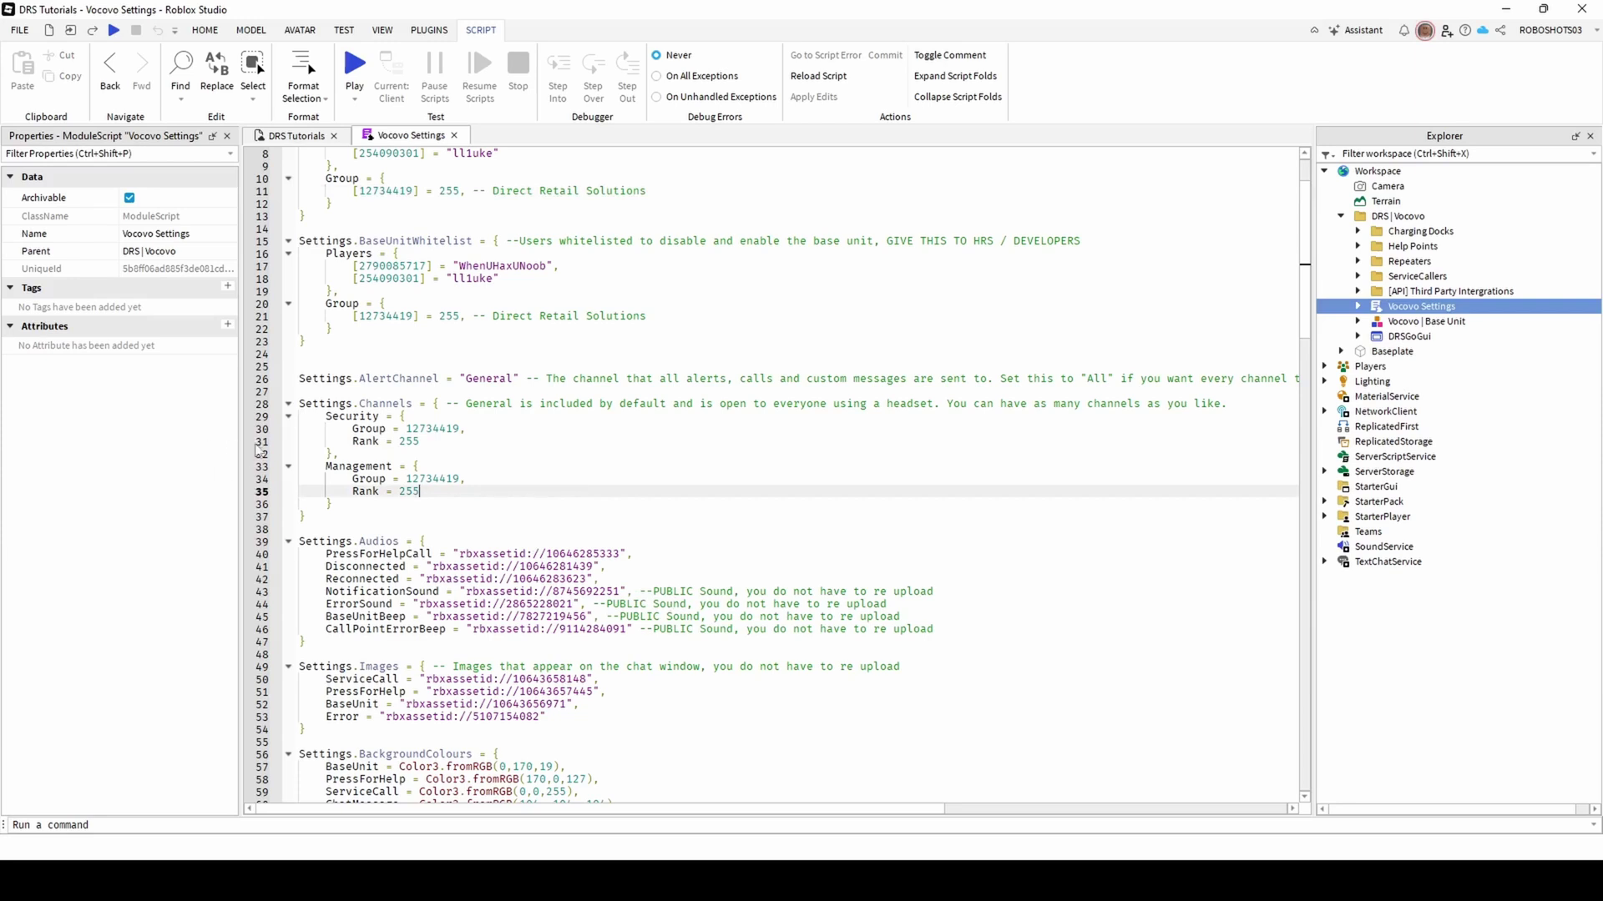
{"action": "mouse_move", "coordinate": [407, 428]}
{"action": "left_mouse_down"}
{"action": "mouse_move", "coordinate": [460, 427]}
{"action": "mouse_move", "coordinate": [420, 441]}
{"action": "left_mouse_up"}
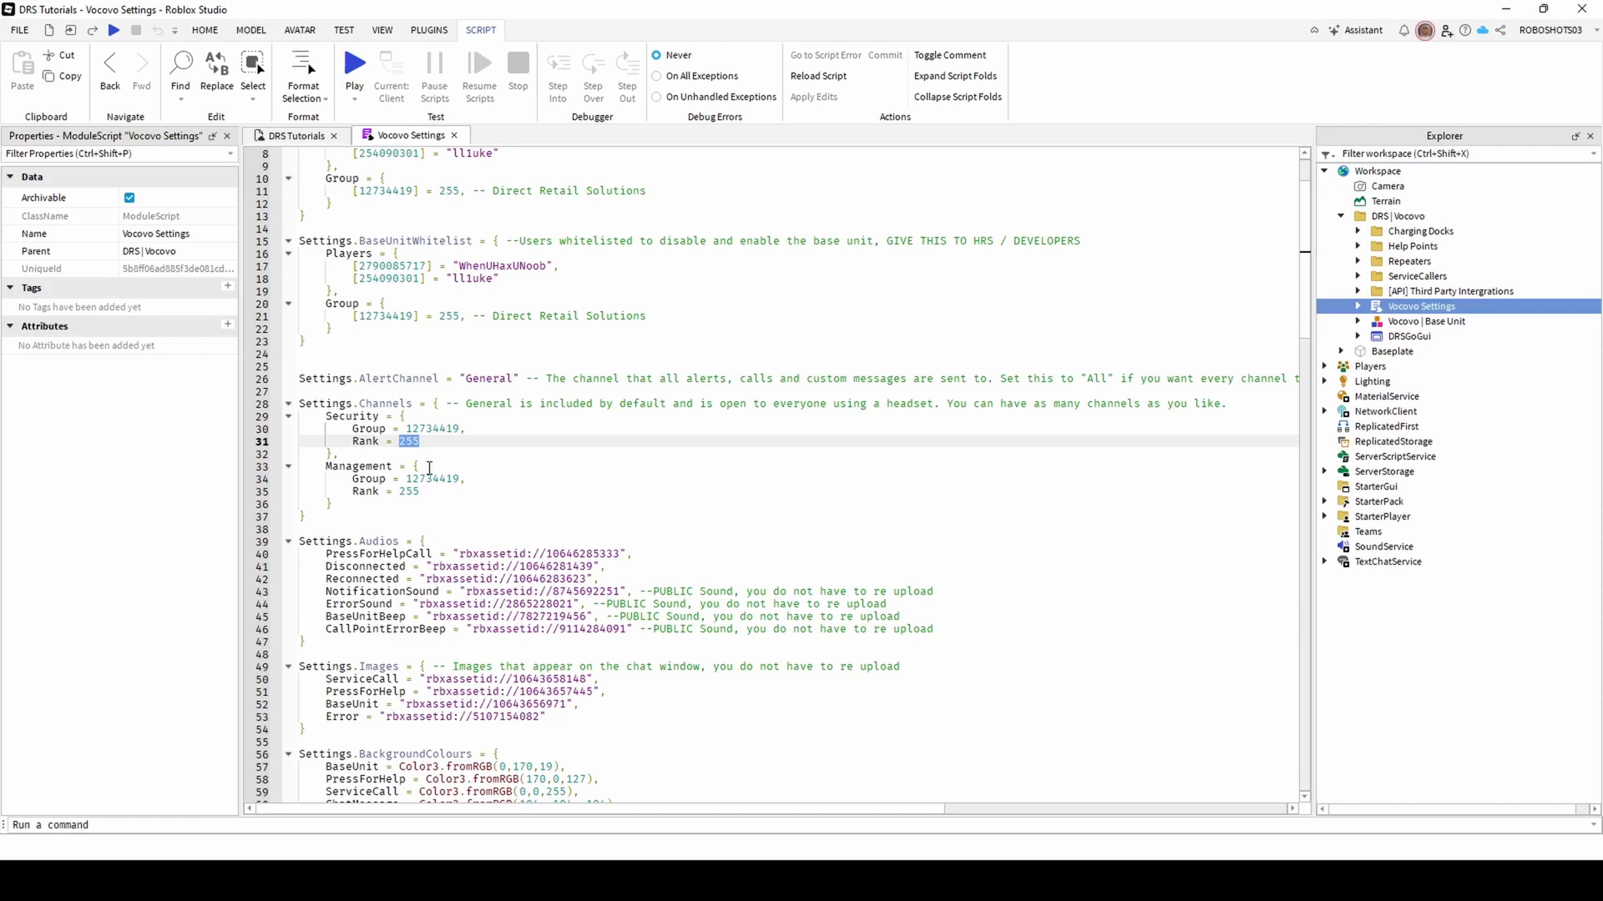
{"action": "left_click_drag", "start_coordinate": [353, 492], "coordinate": [326, 471]}
{"action": "scroll", "coordinate": [1099, 621], "scroll_direction": "down", "scroll_amount": 5}
{"action": "left_click", "coordinate": [1099, 621]}
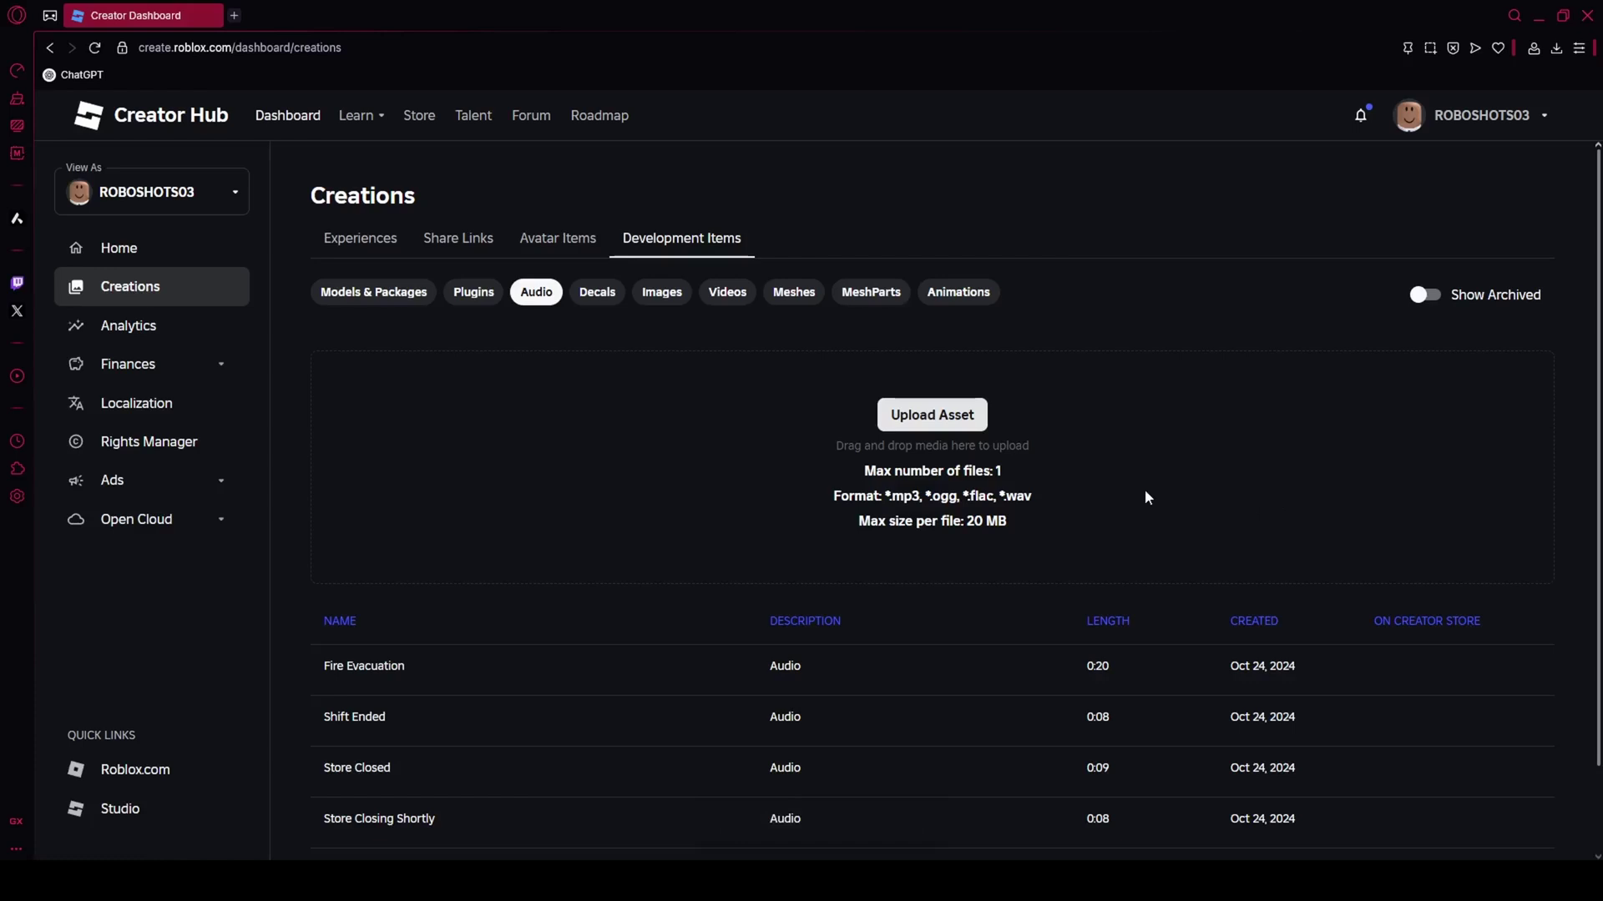
- Upload PressForHelpCall.mp3 as a new audio asset on Creator Hub
{"action": "left_click", "coordinate": [958, 414]}
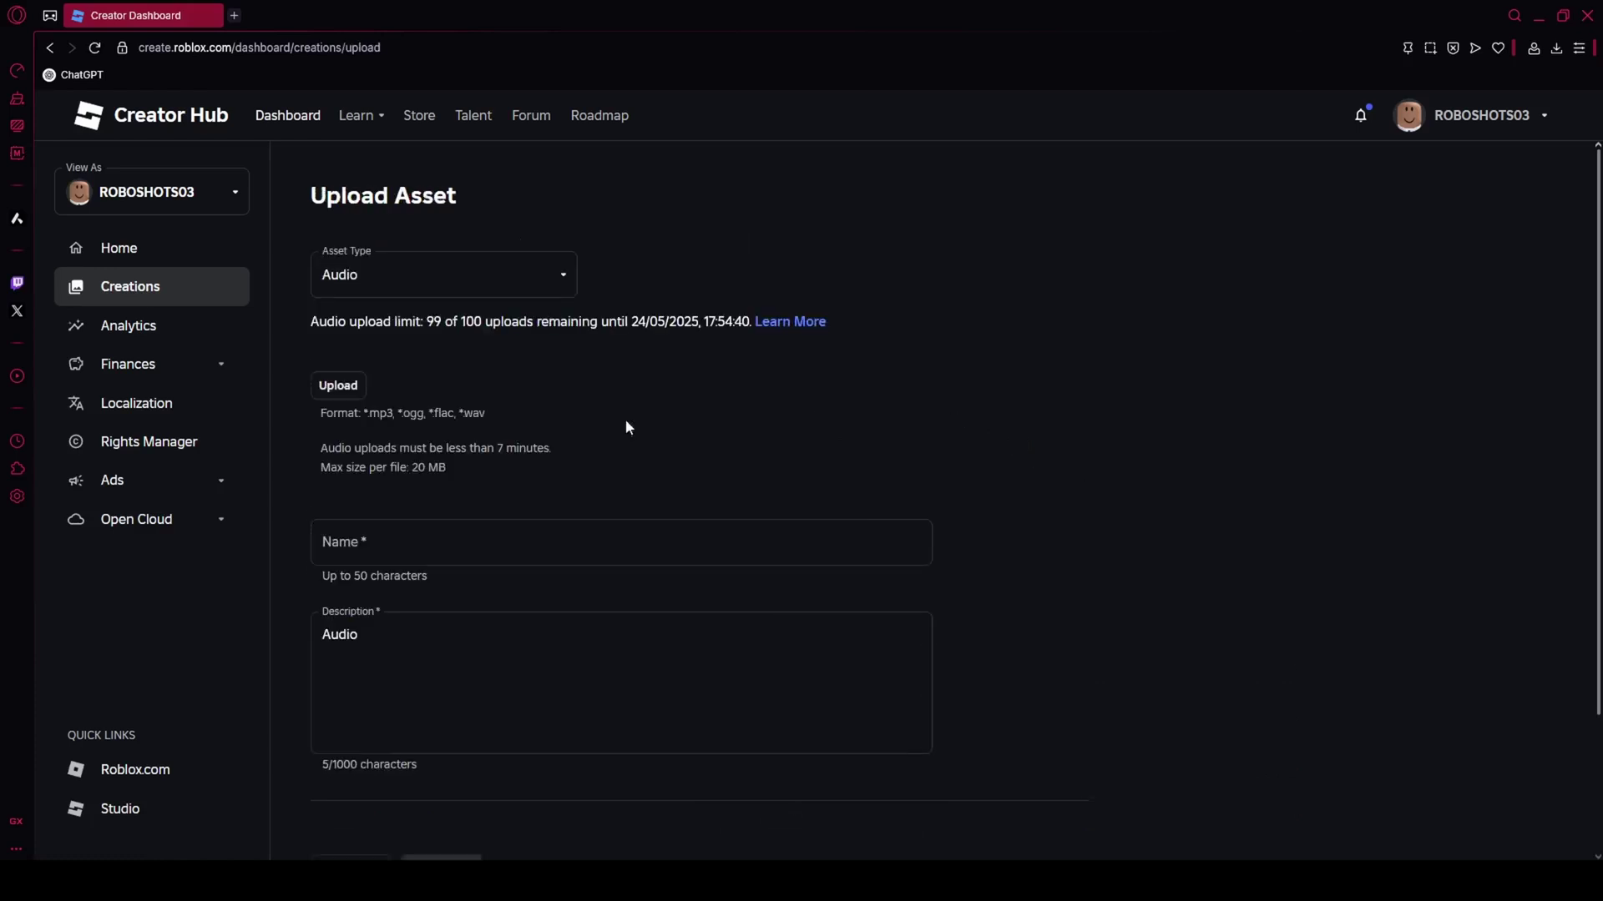
{"action": "left_click", "coordinate": [350, 394]}
{"action": "left_click", "coordinate": [532, 596]}
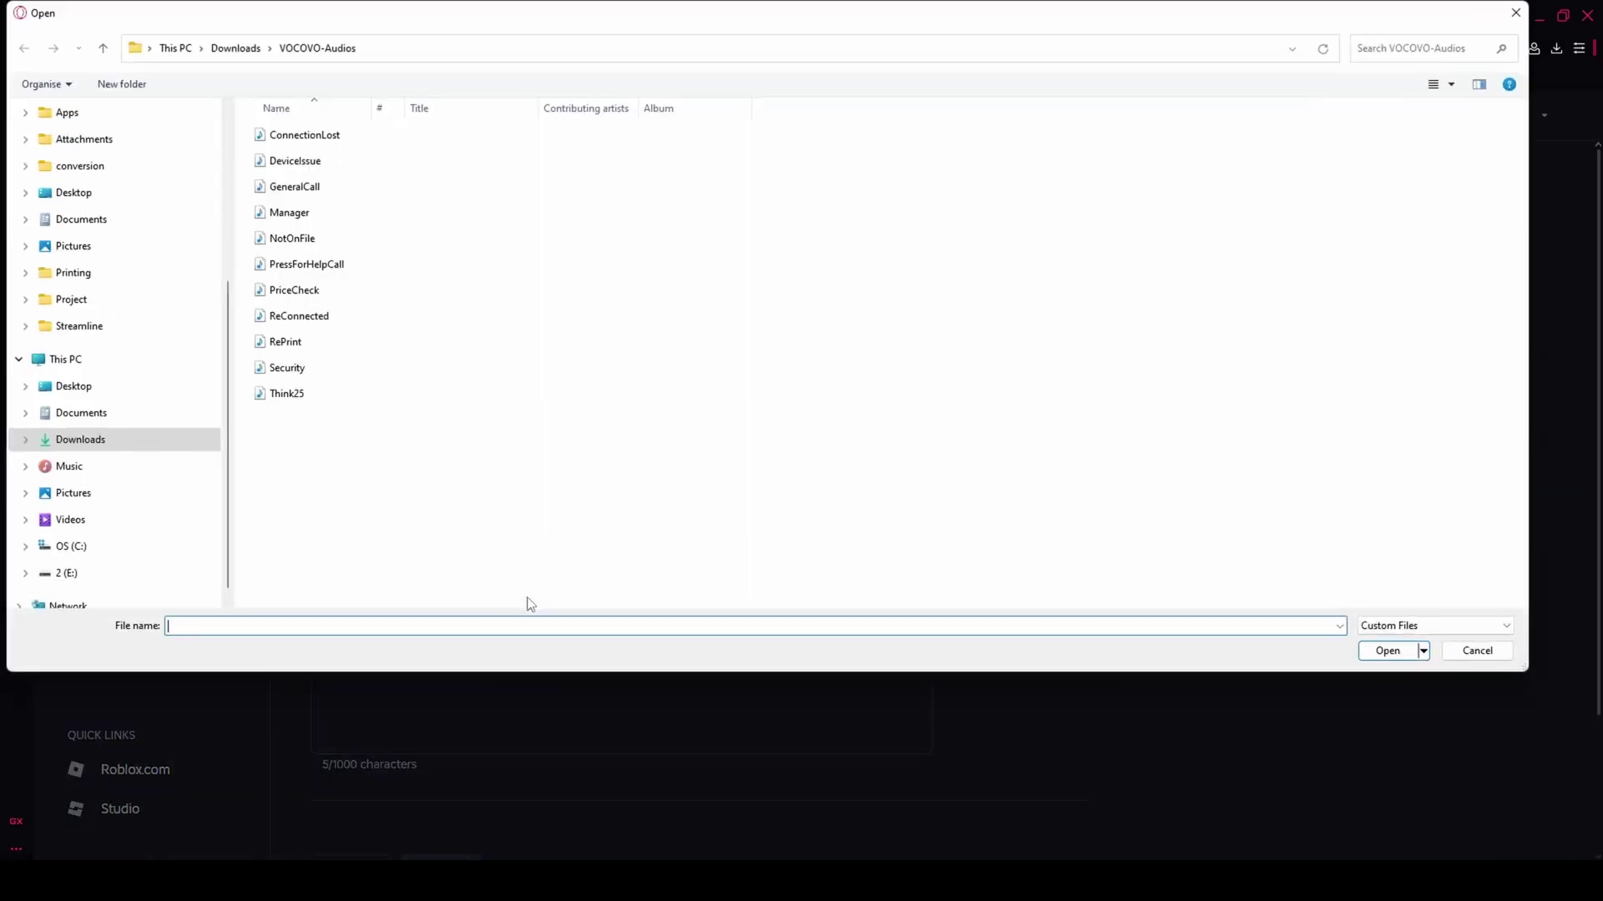
{"action": "double_click", "coordinate": [340, 264]}
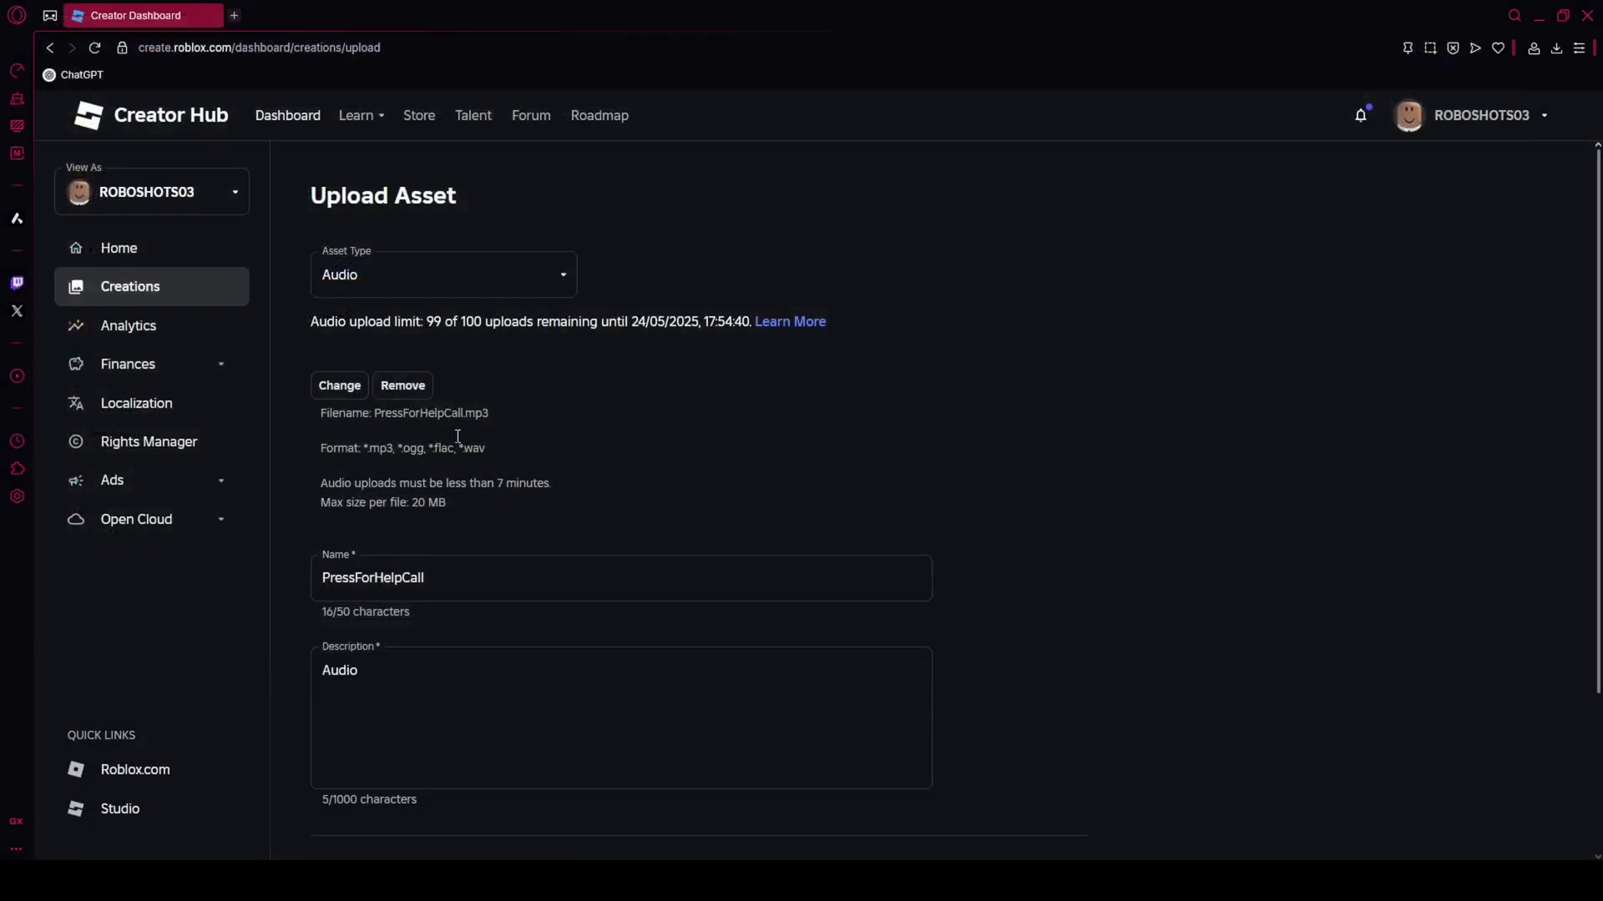
{"action": "scroll", "coordinate": [442, 691], "scroll_direction": "down", "scroll_amount": 3}
{"action": "left_click", "coordinate": [442, 693]}
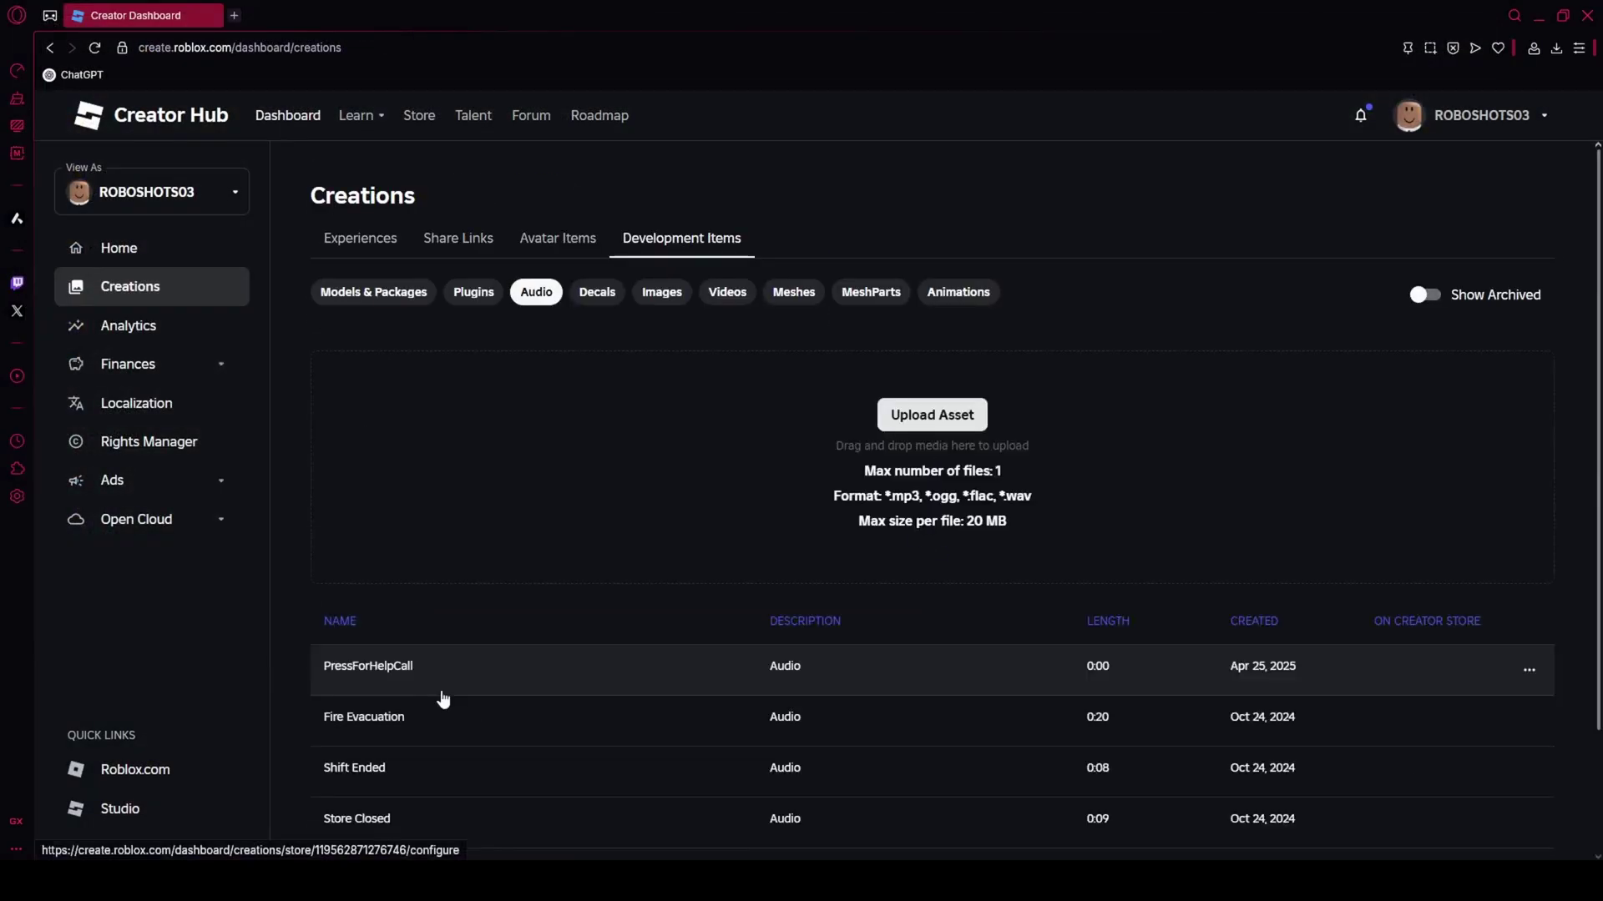
{"action": "left_click", "coordinate": [459, 686]}
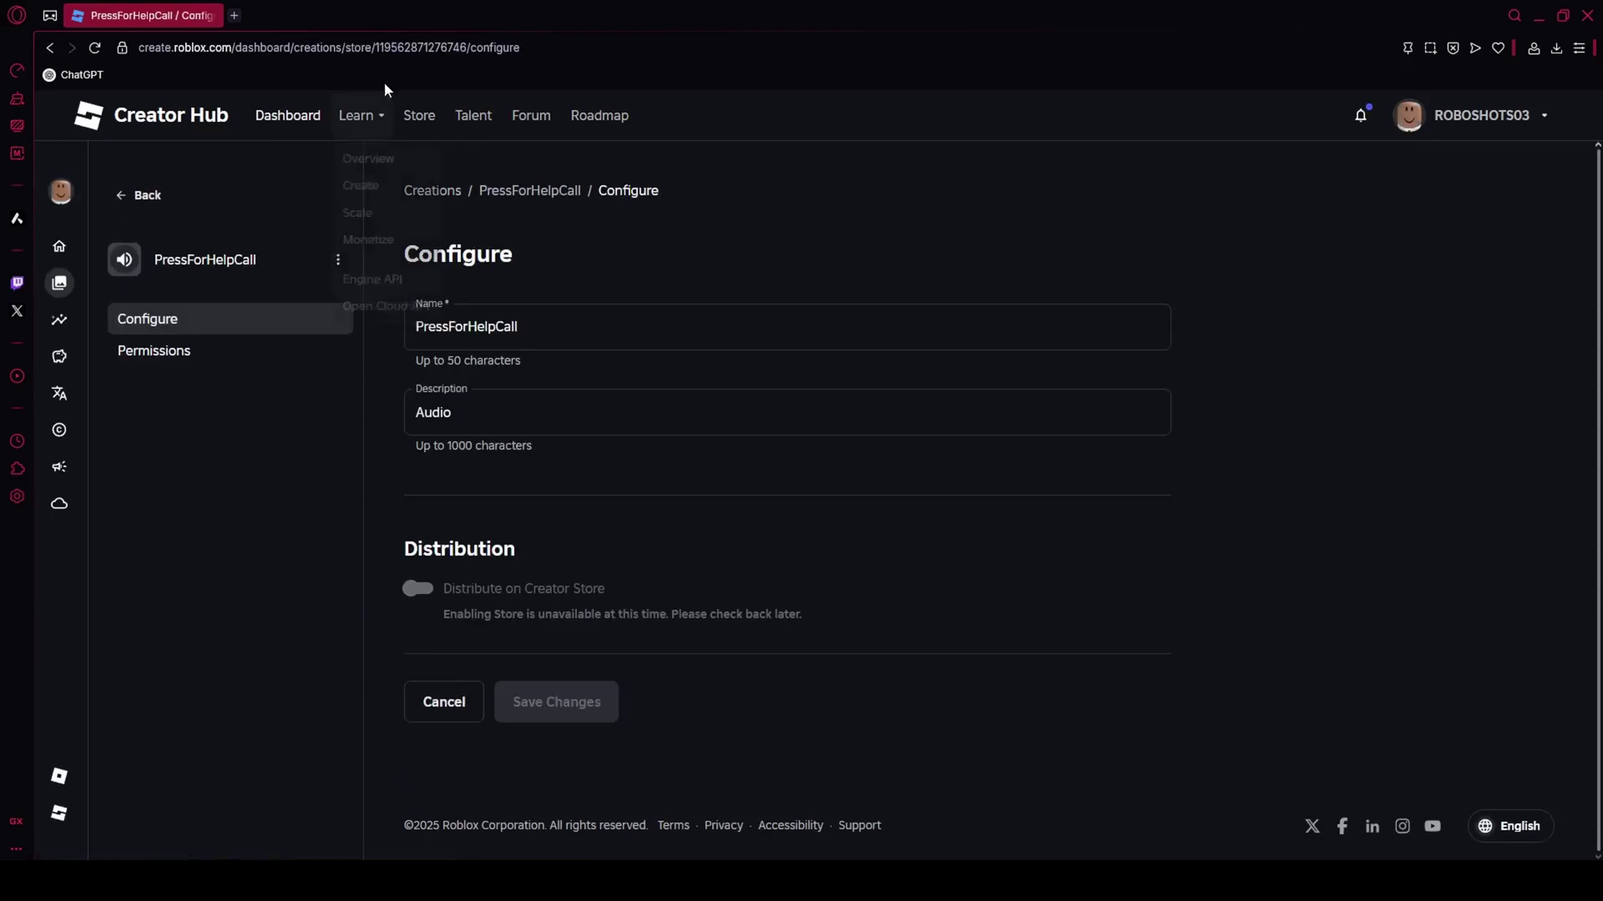
{"action": "left_click", "coordinate": [389, 48]}
{"action": "double_click", "coordinate": [433, 50]}
{"action": "key", "text": "ctrl+c"}
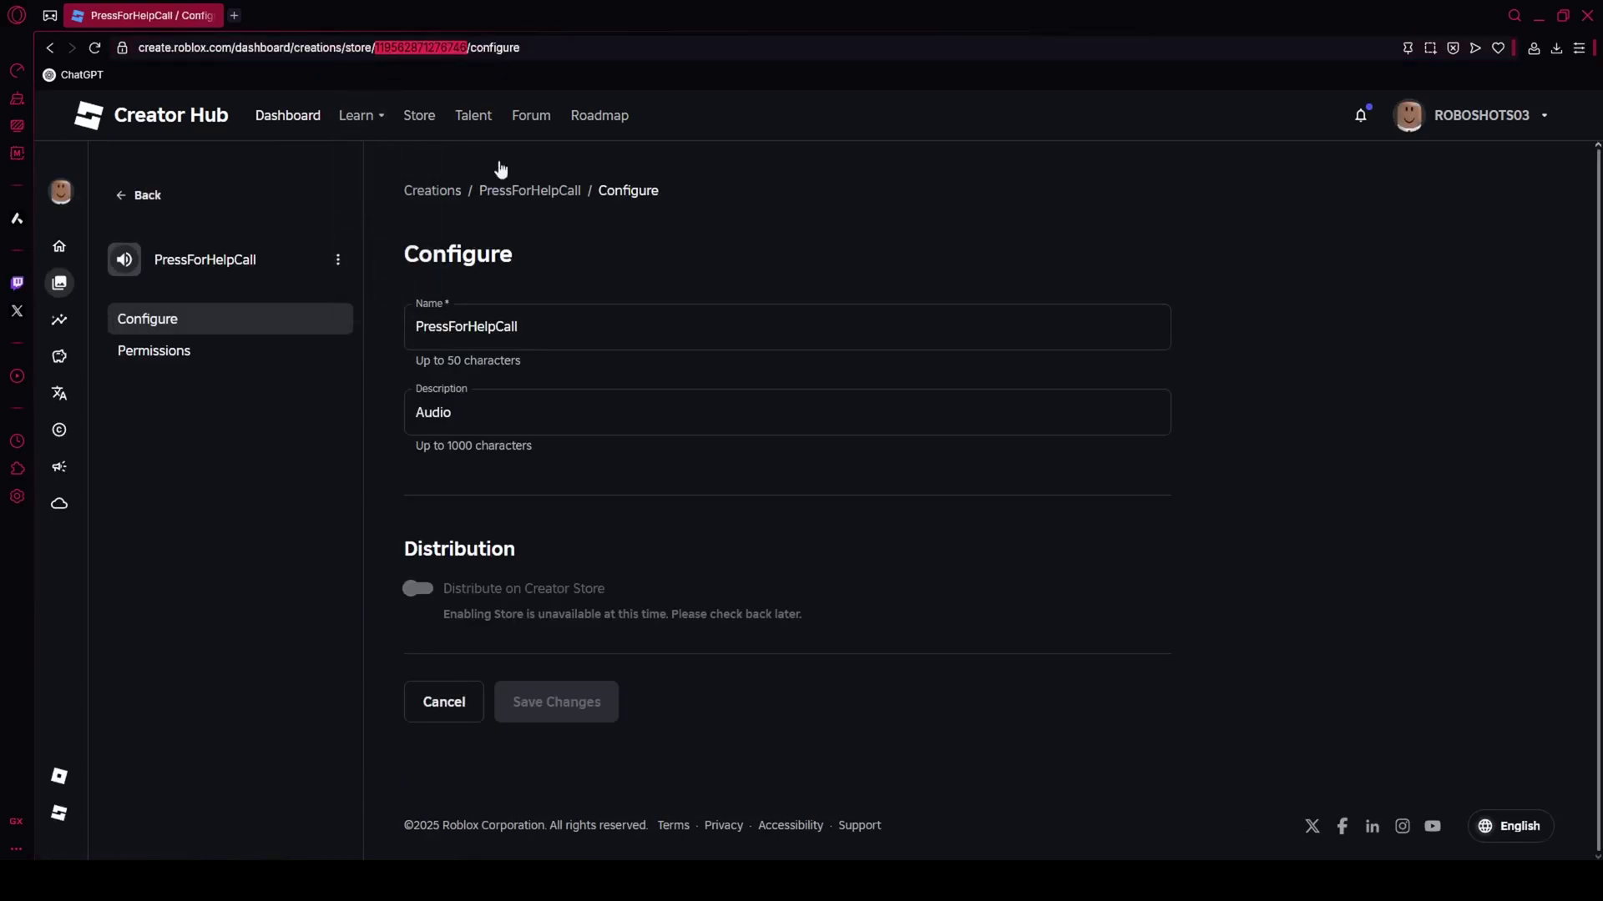
{"action": "key", "text": "alt+Tab"}
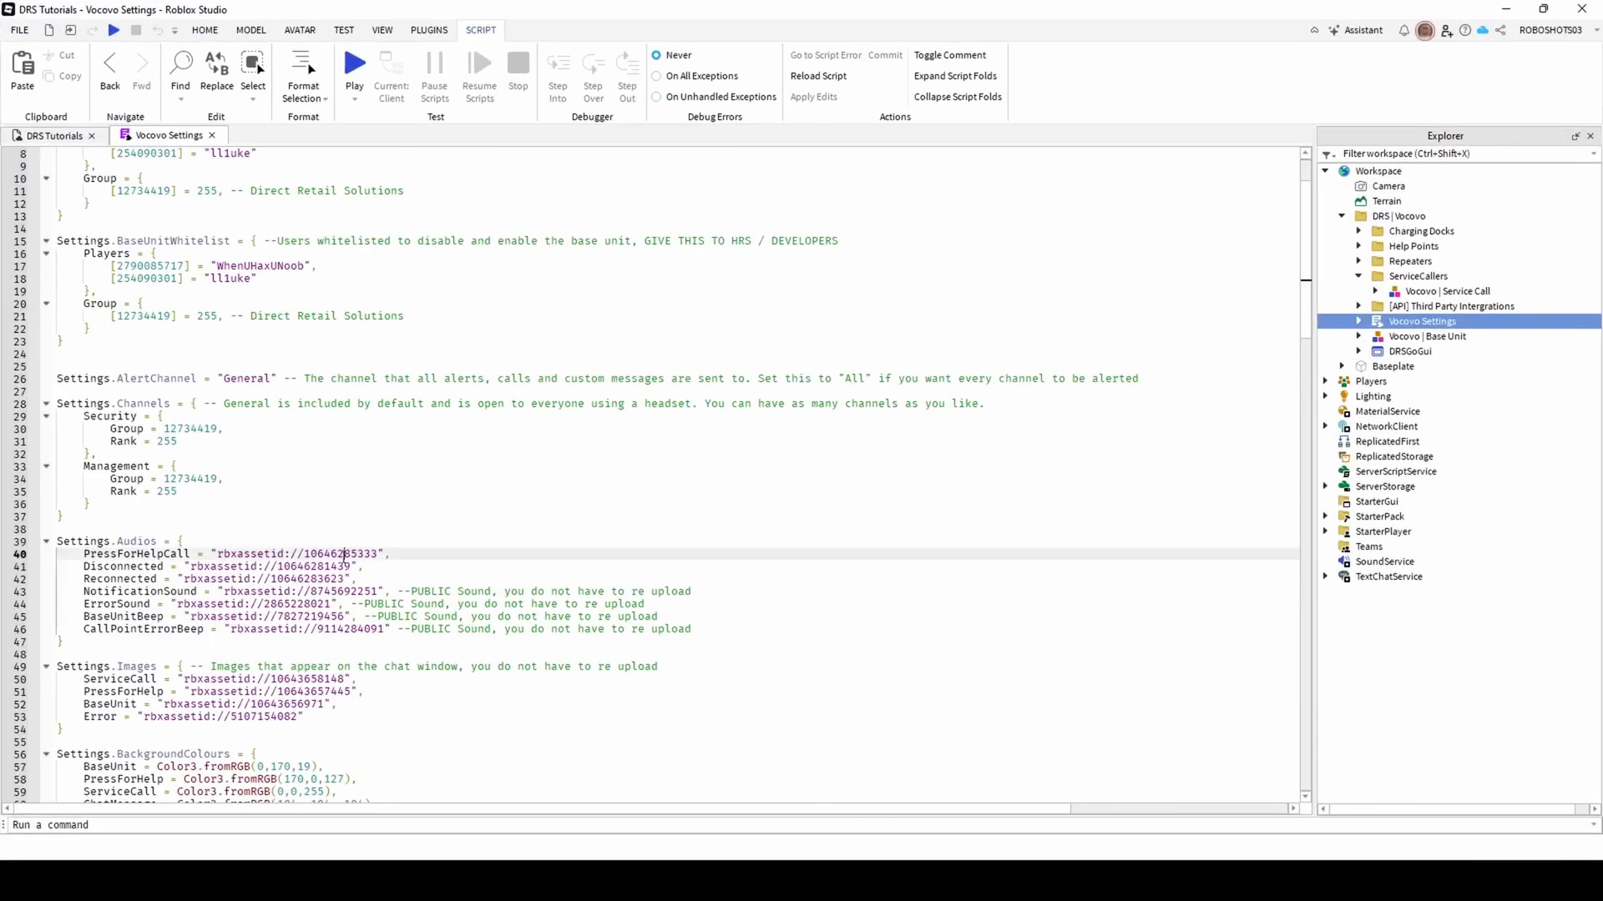
{"action": "double_click", "coordinate": [342, 553]}
{"action": "key", "text": "ctrl+v"}
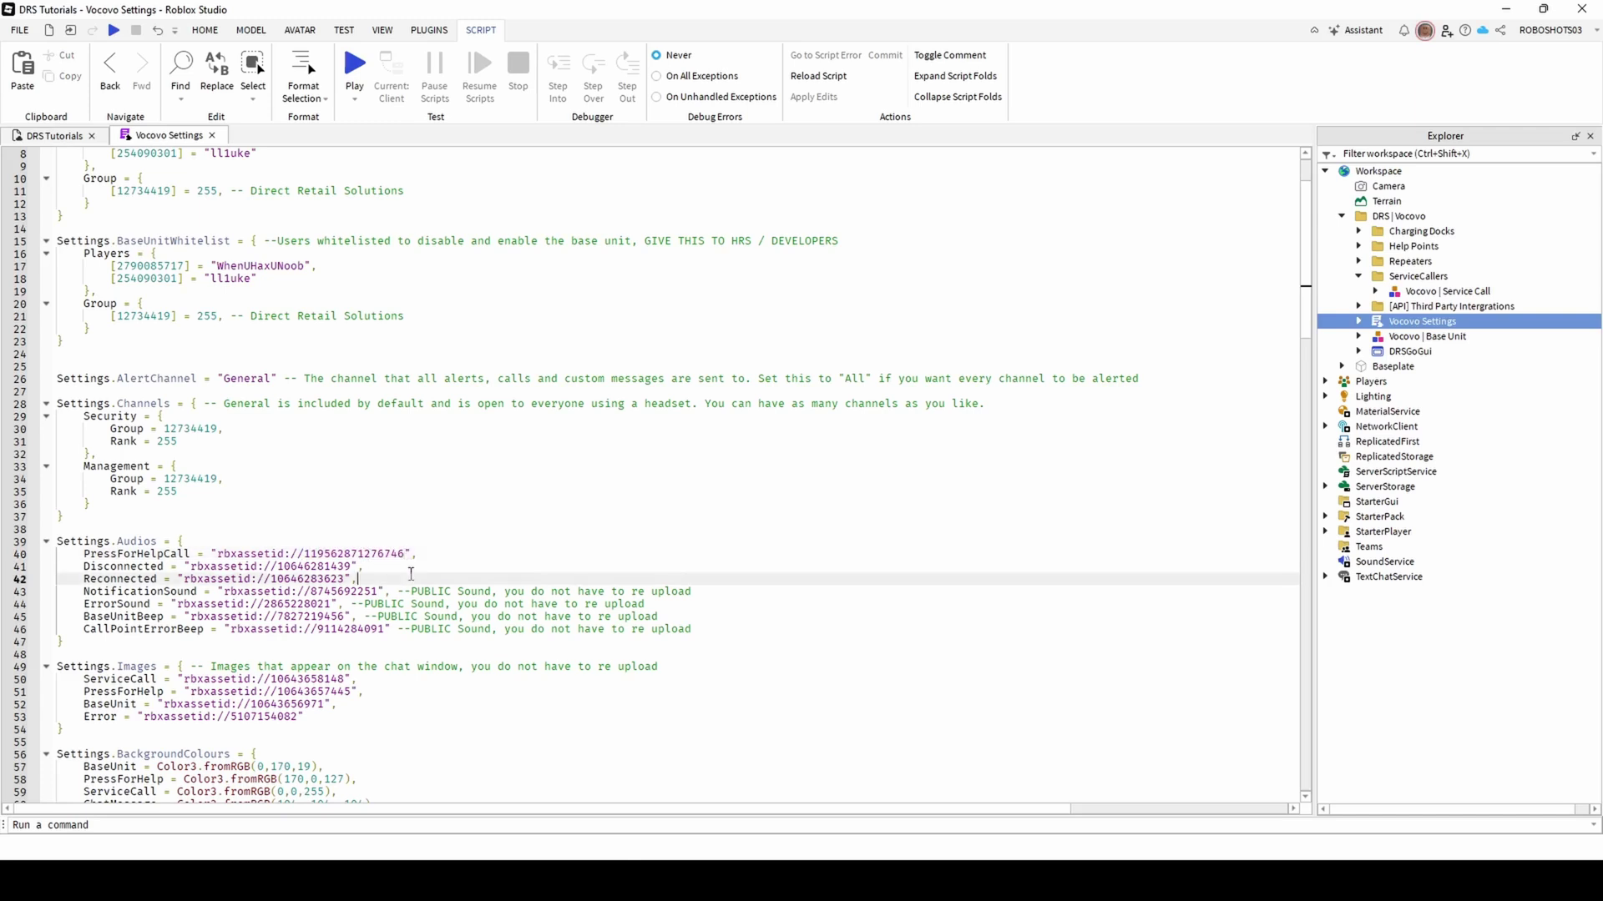
{"action": "left_click", "coordinate": [50, 136]}
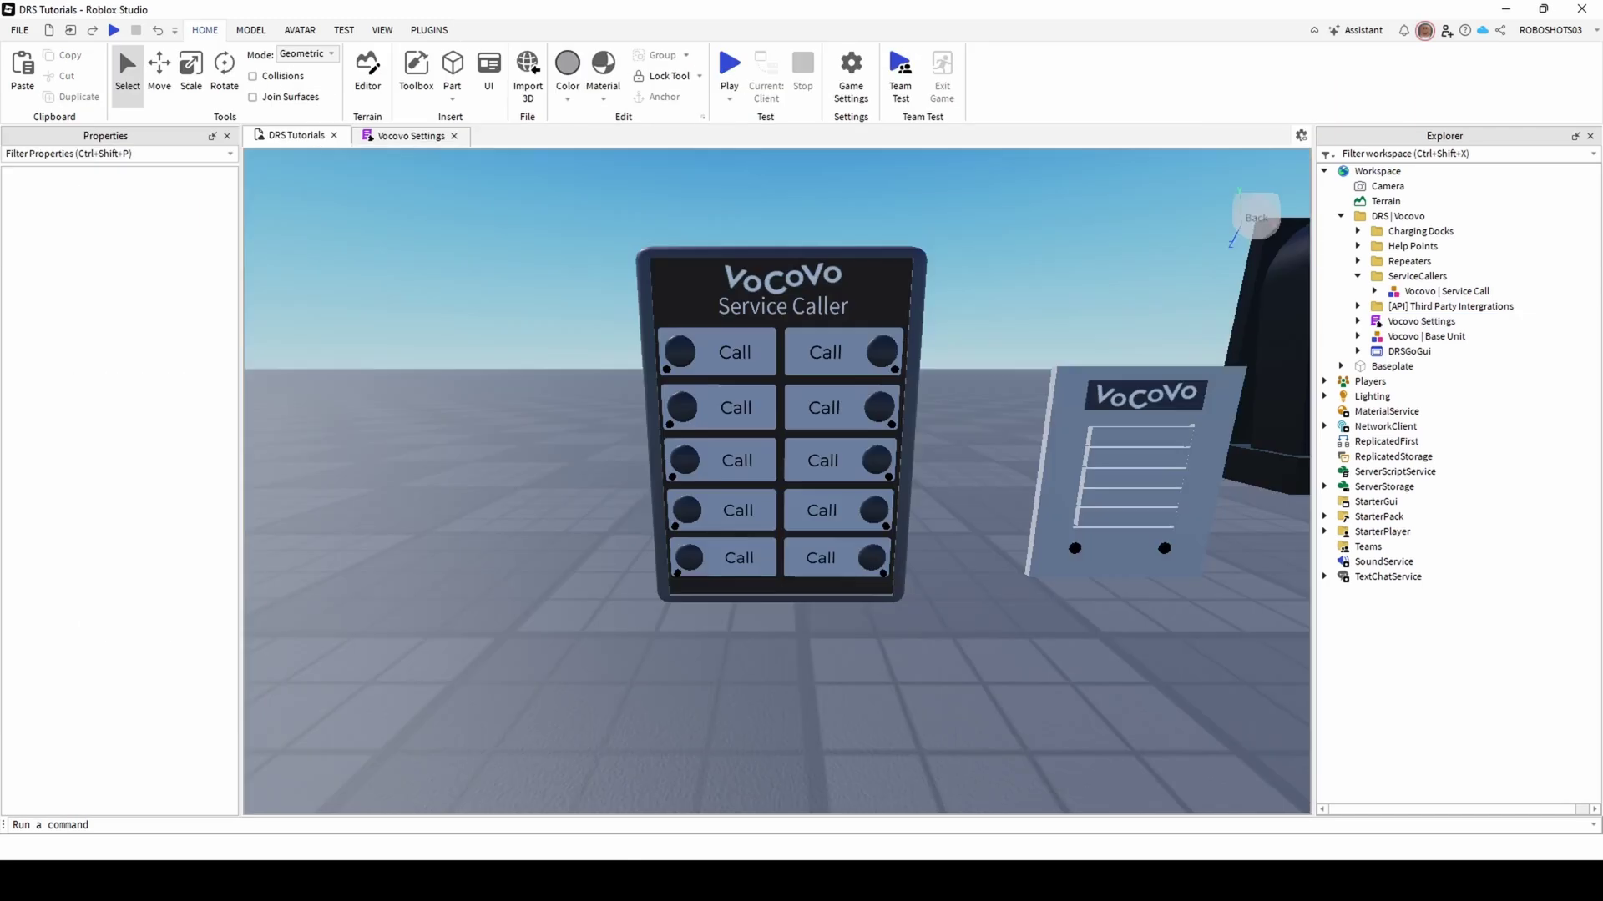
- Set the Text of the TextLabel under Vocovo | Service Call > UI > 1 > SurfaceGui > BT1 to Help
{"action": "left_click", "coordinate": [1374, 293]}
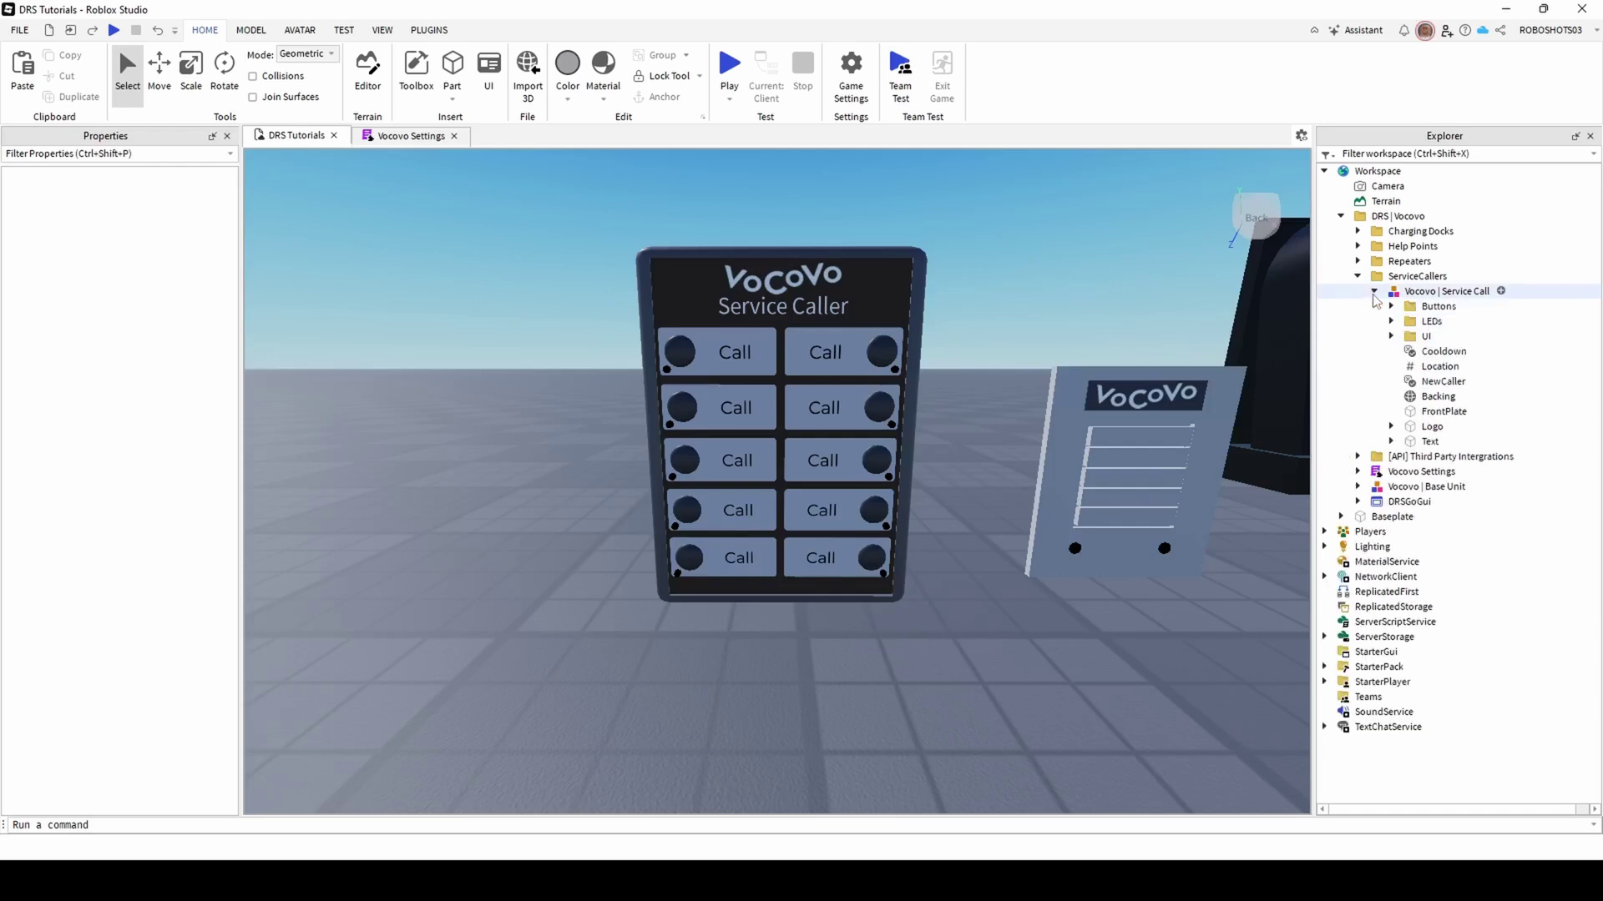
{"action": "left_click", "coordinate": [1398, 338]}
{"action": "left_click", "coordinate": [1391, 337]}
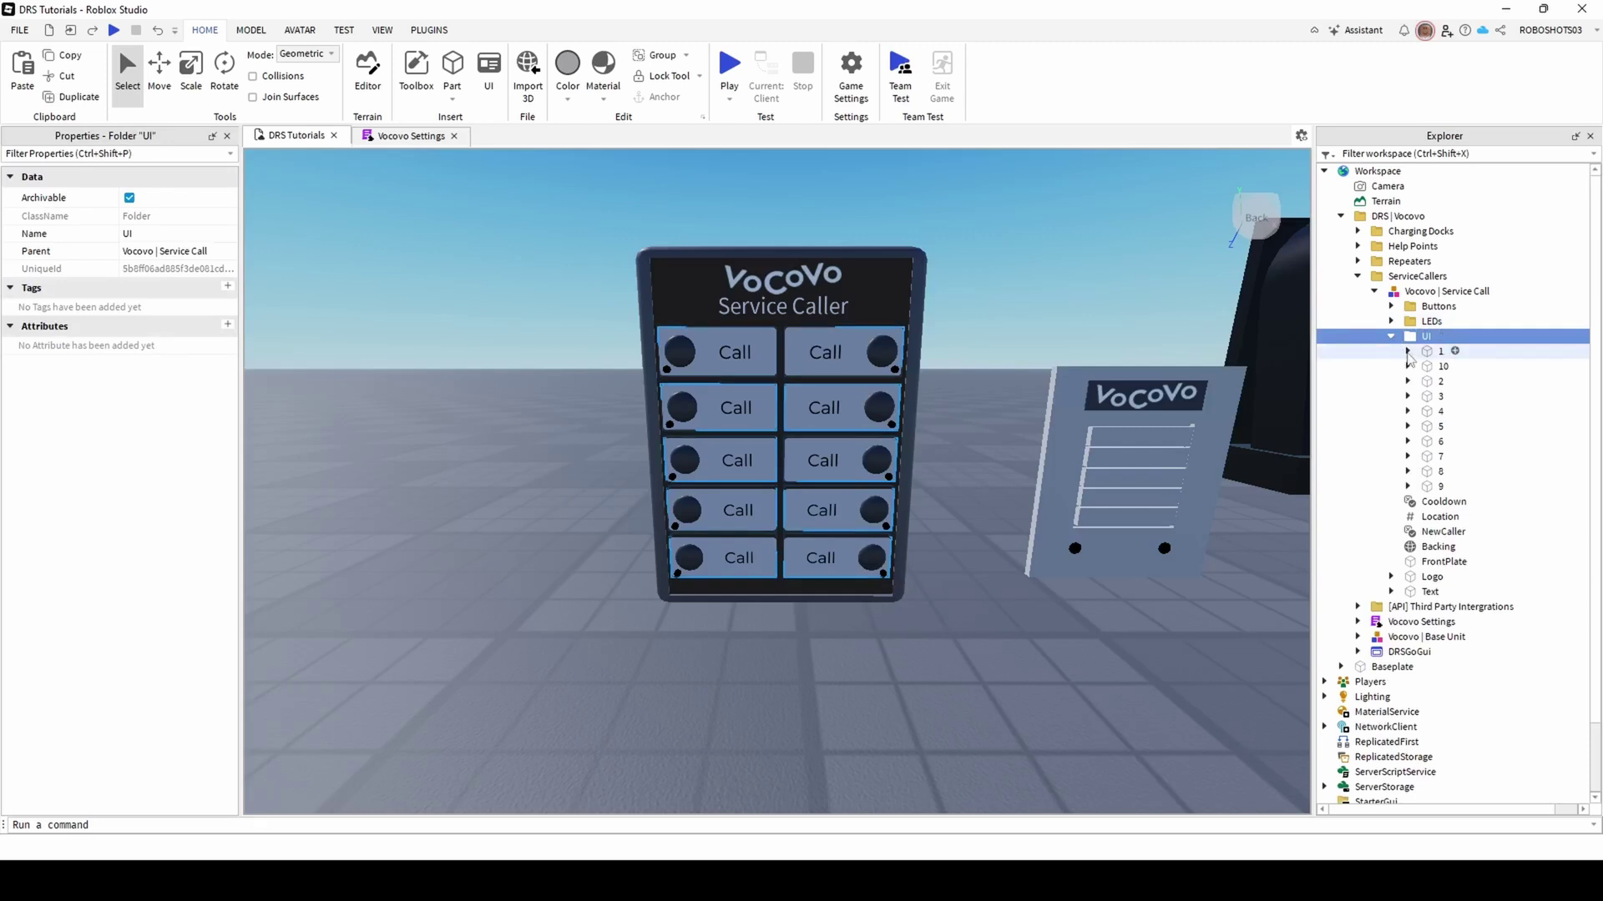
{"action": "left_click", "coordinate": [1407, 352]}
{"action": "left_click", "coordinate": [1424, 382]}
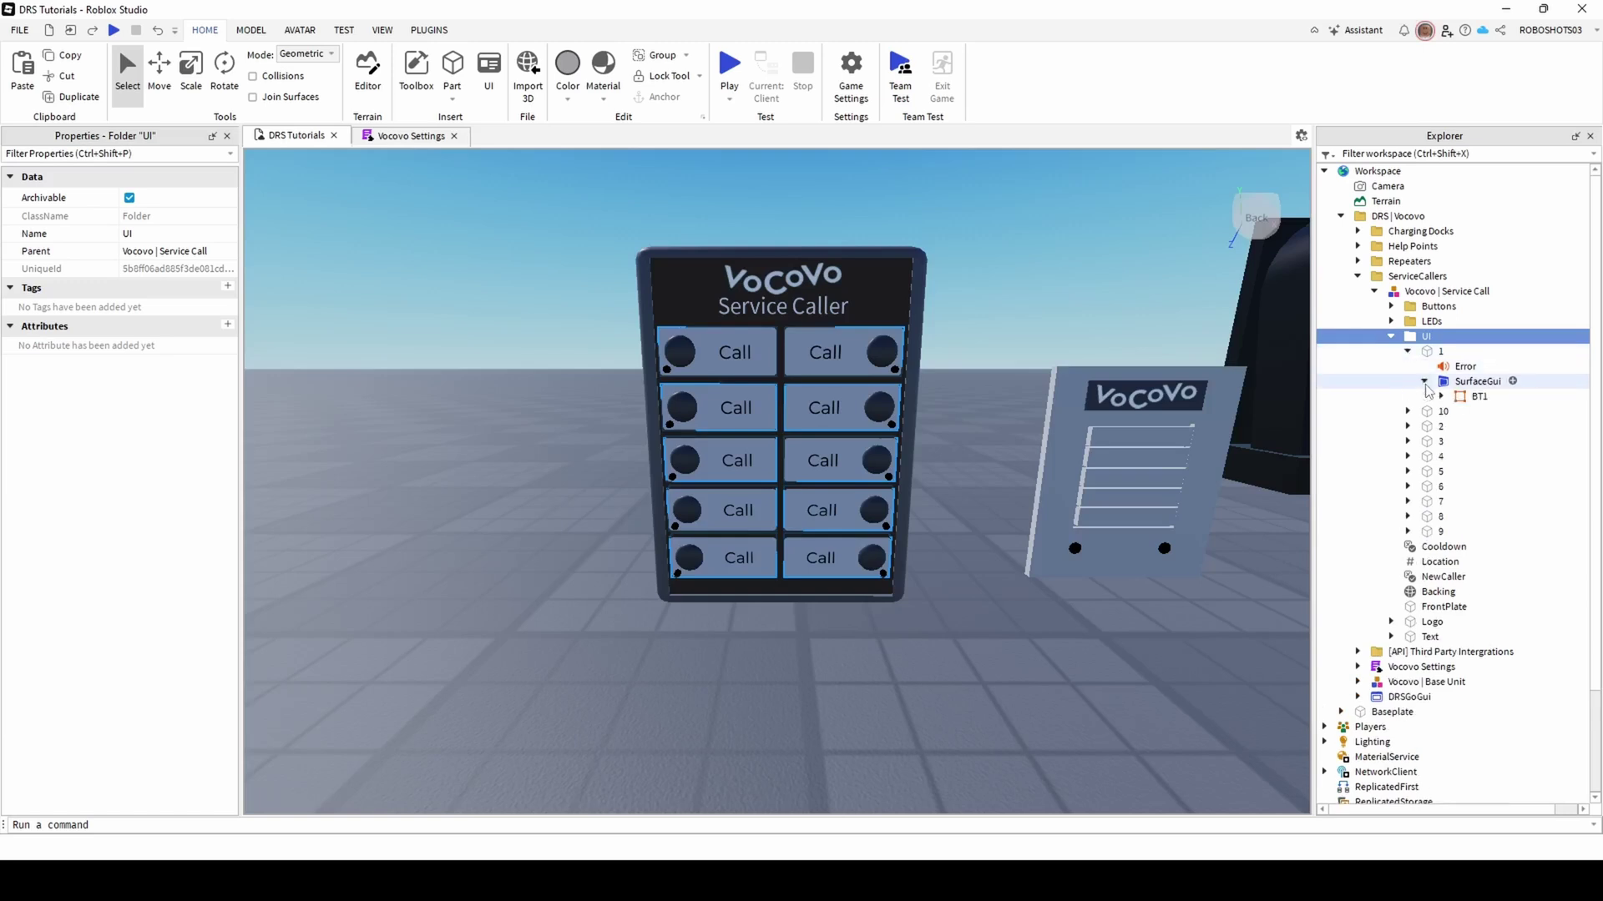
{"action": "left_click", "coordinate": [1441, 396]}
{"action": "left_click", "coordinate": [1477, 428]}
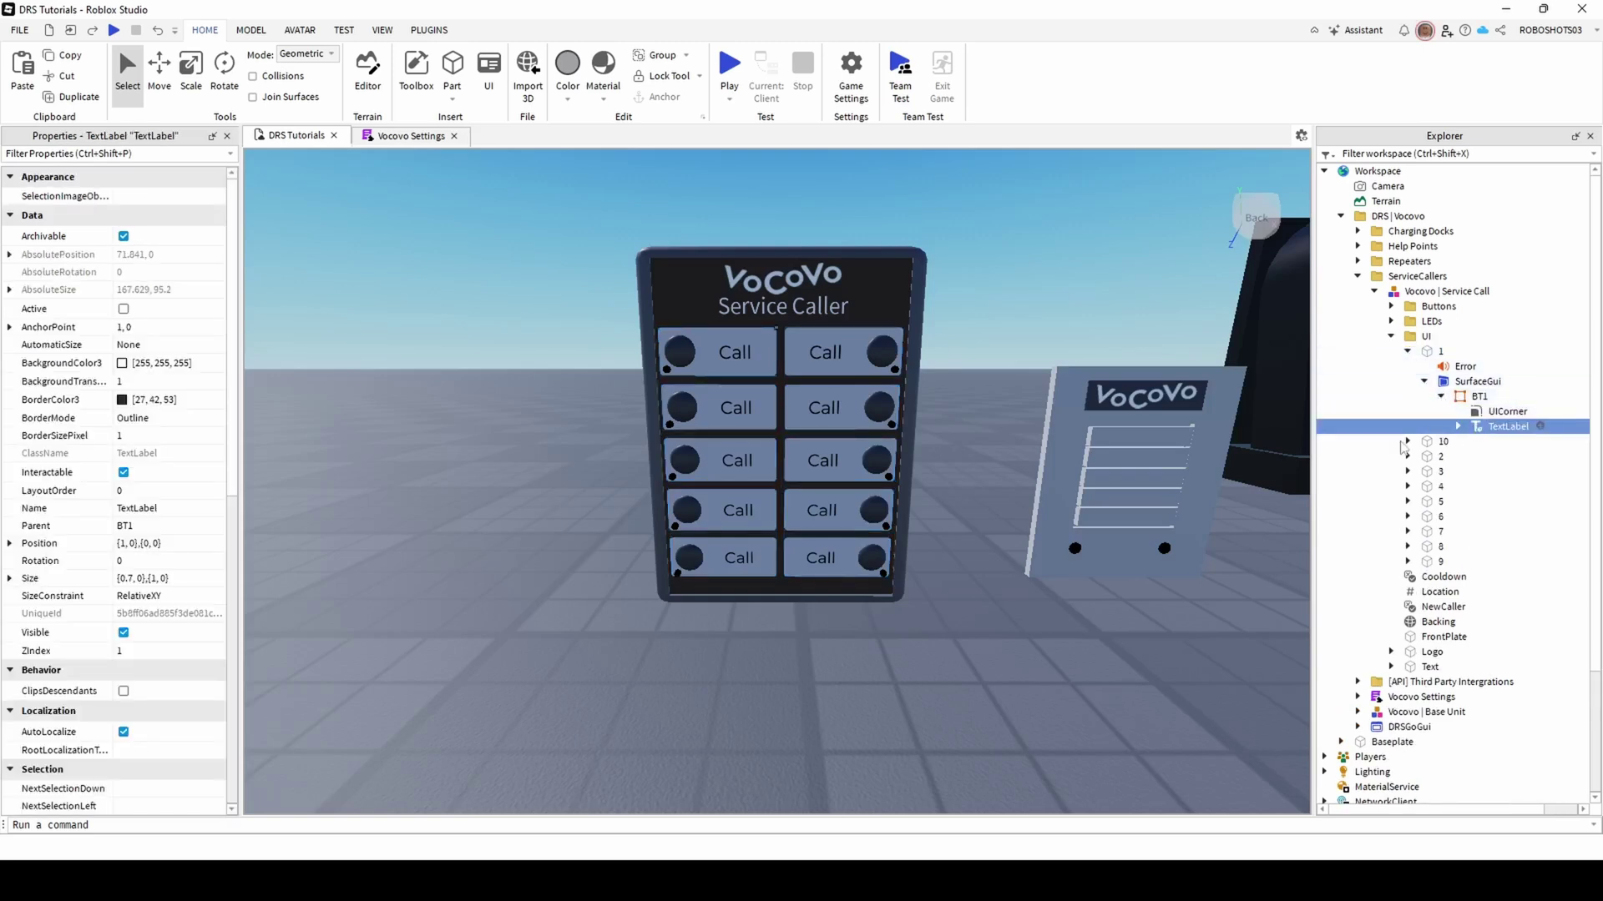
{"action": "scroll", "coordinate": [115, 499], "scroll_direction": "down", "scroll_amount": 6}
{"action": "scroll", "coordinate": [114, 499], "scroll_direction": "down", "scroll_amount": 3}
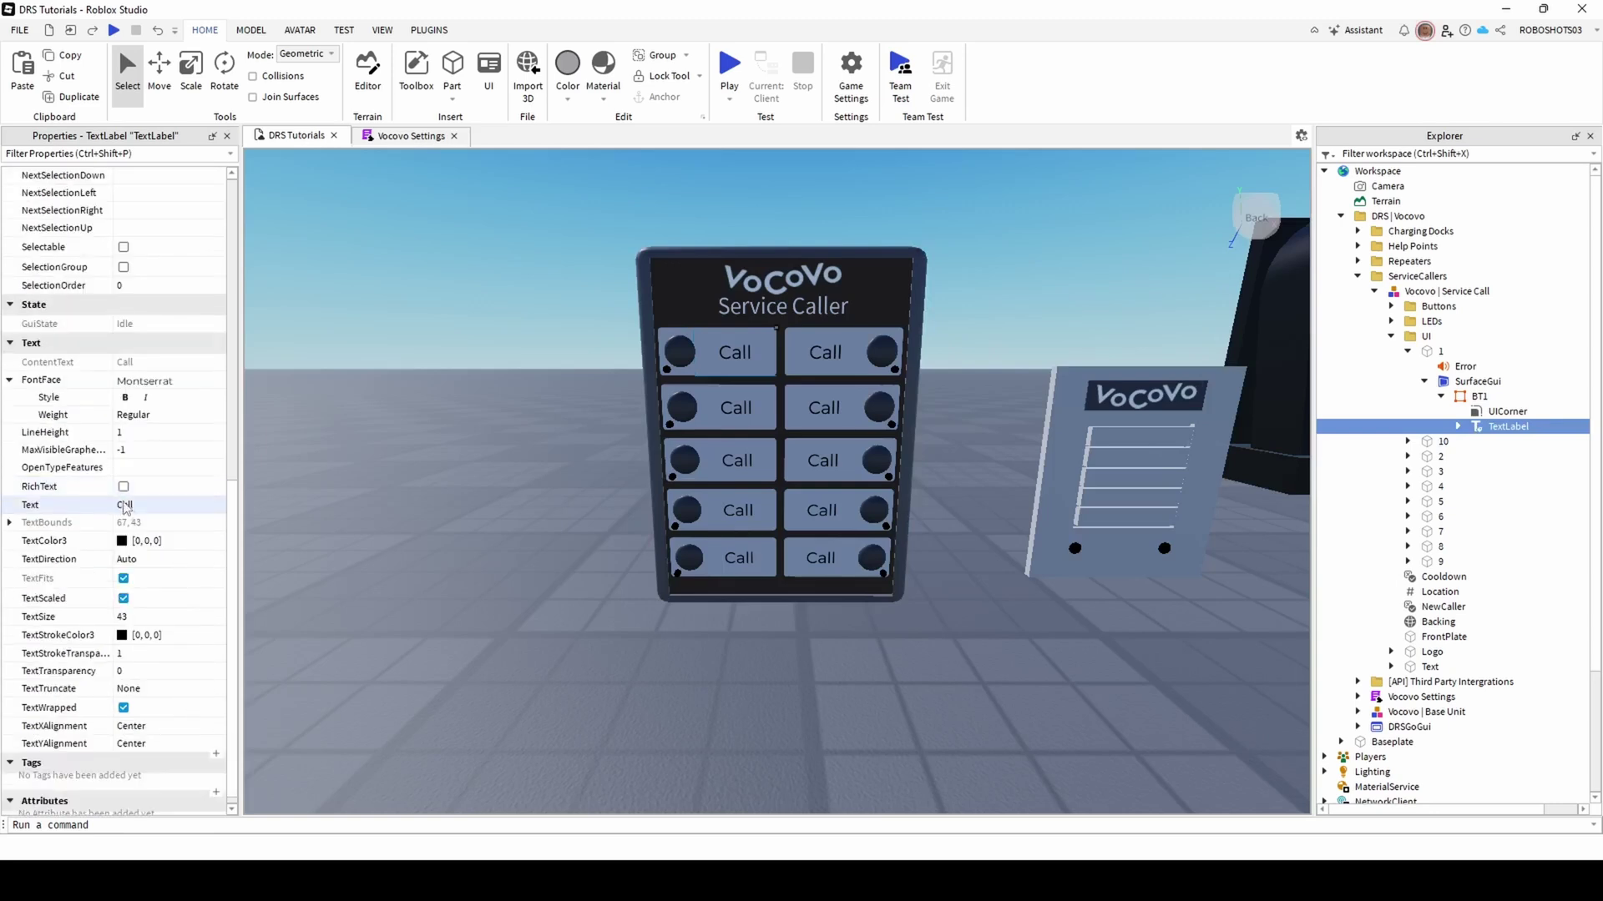
{"action": "left_click", "coordinate": [138, 505]}
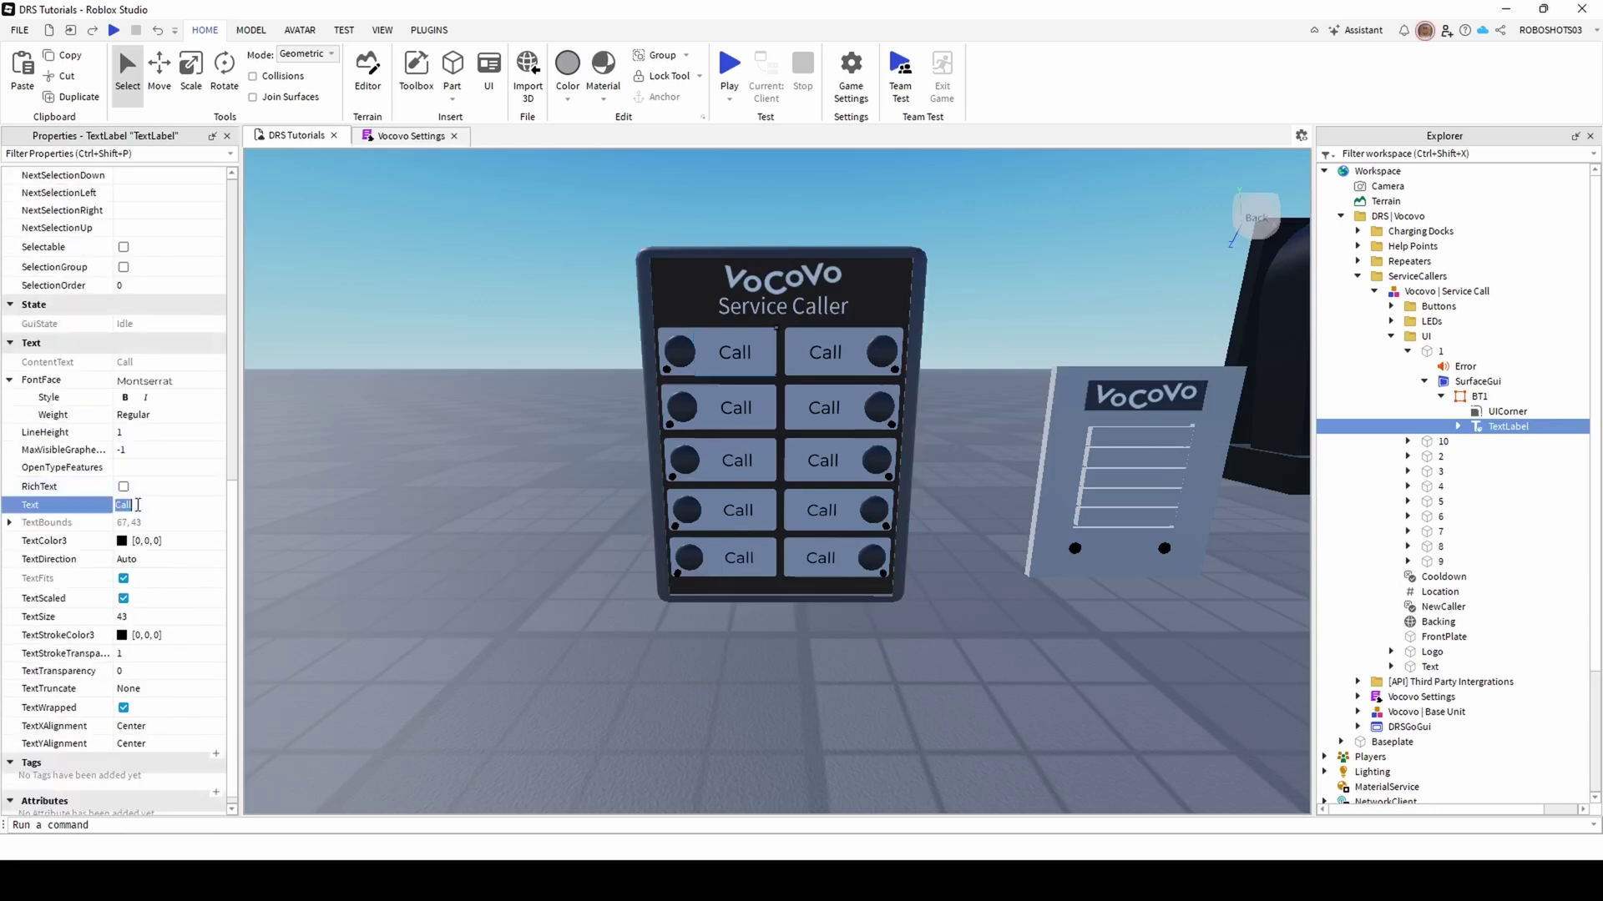
{"action": "type", "text": "Help"}
{"action": "key", "text": "Return"}
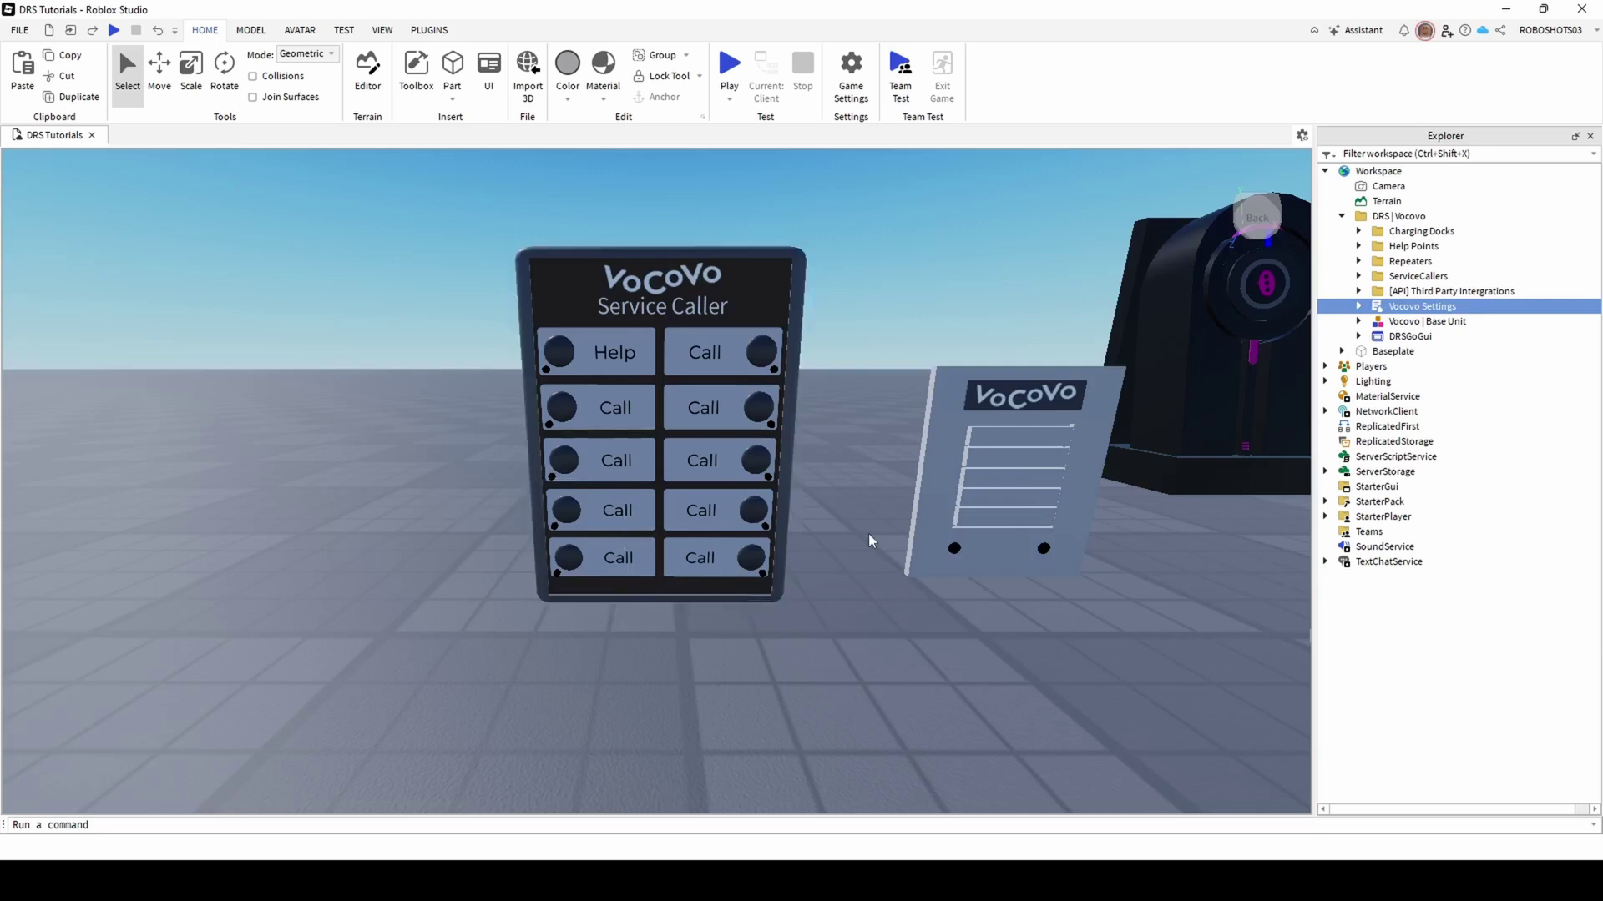
- In Vocovo Settings, replace Name = "General Call" on line 66 with "Help"
{"action": "double_click", "coordinate": [1391, 310]}
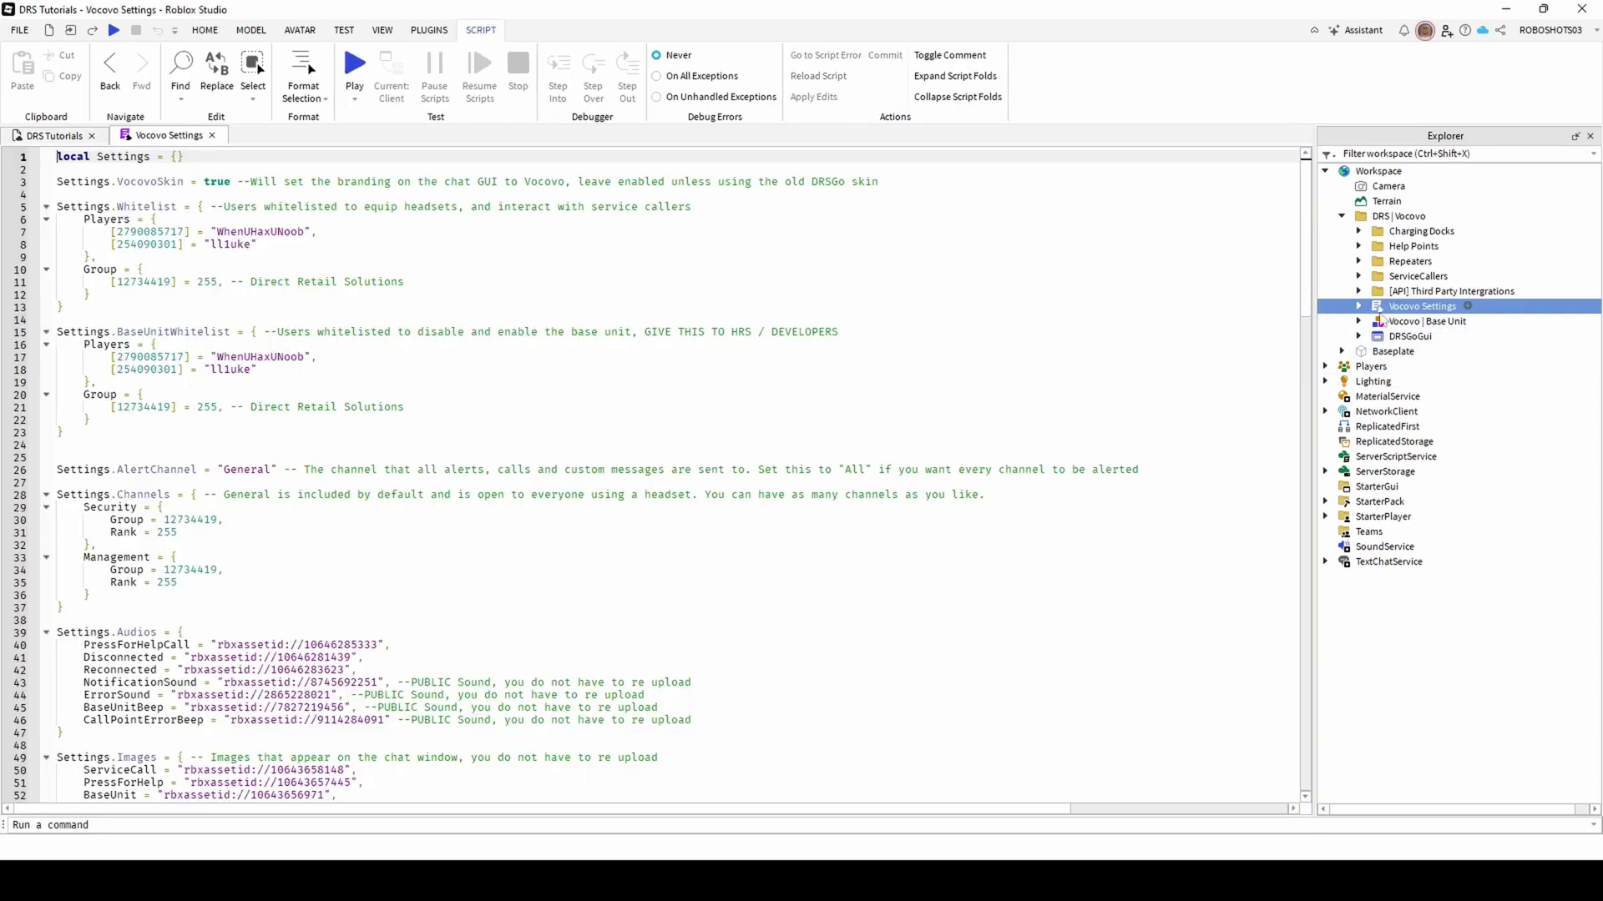
{"action": "scroll", "coordinate": [431, 328], "scroll_direction": "down", "scroll_amount": 16}
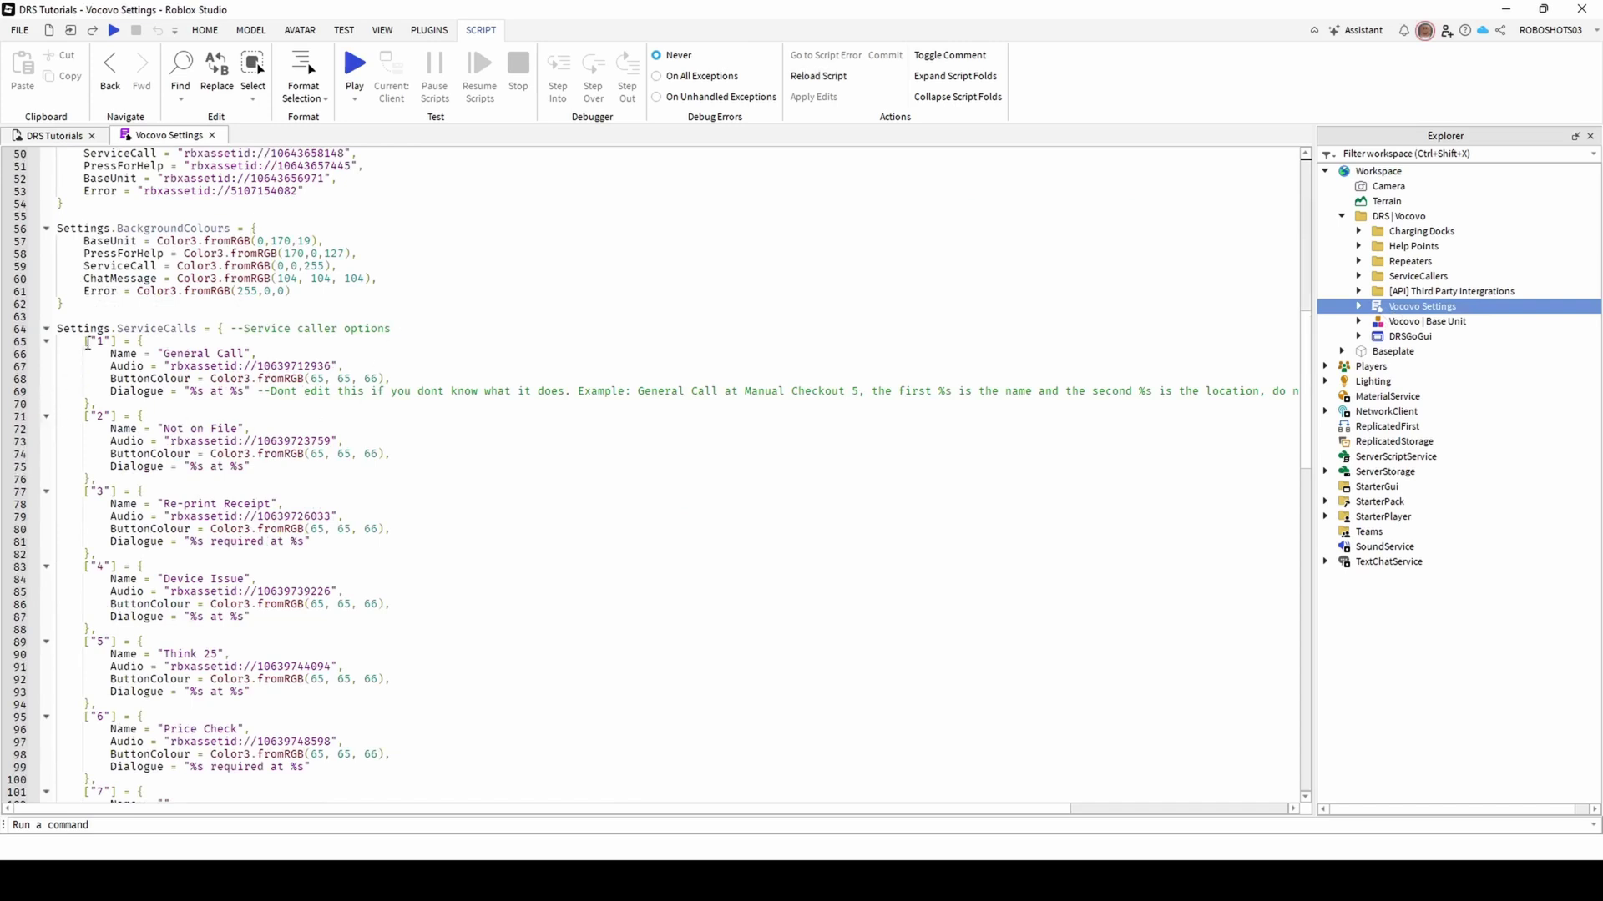
{"action": "left_click_drag", "start_coordinate": [88, 342], "coordinate": [105, 346]}
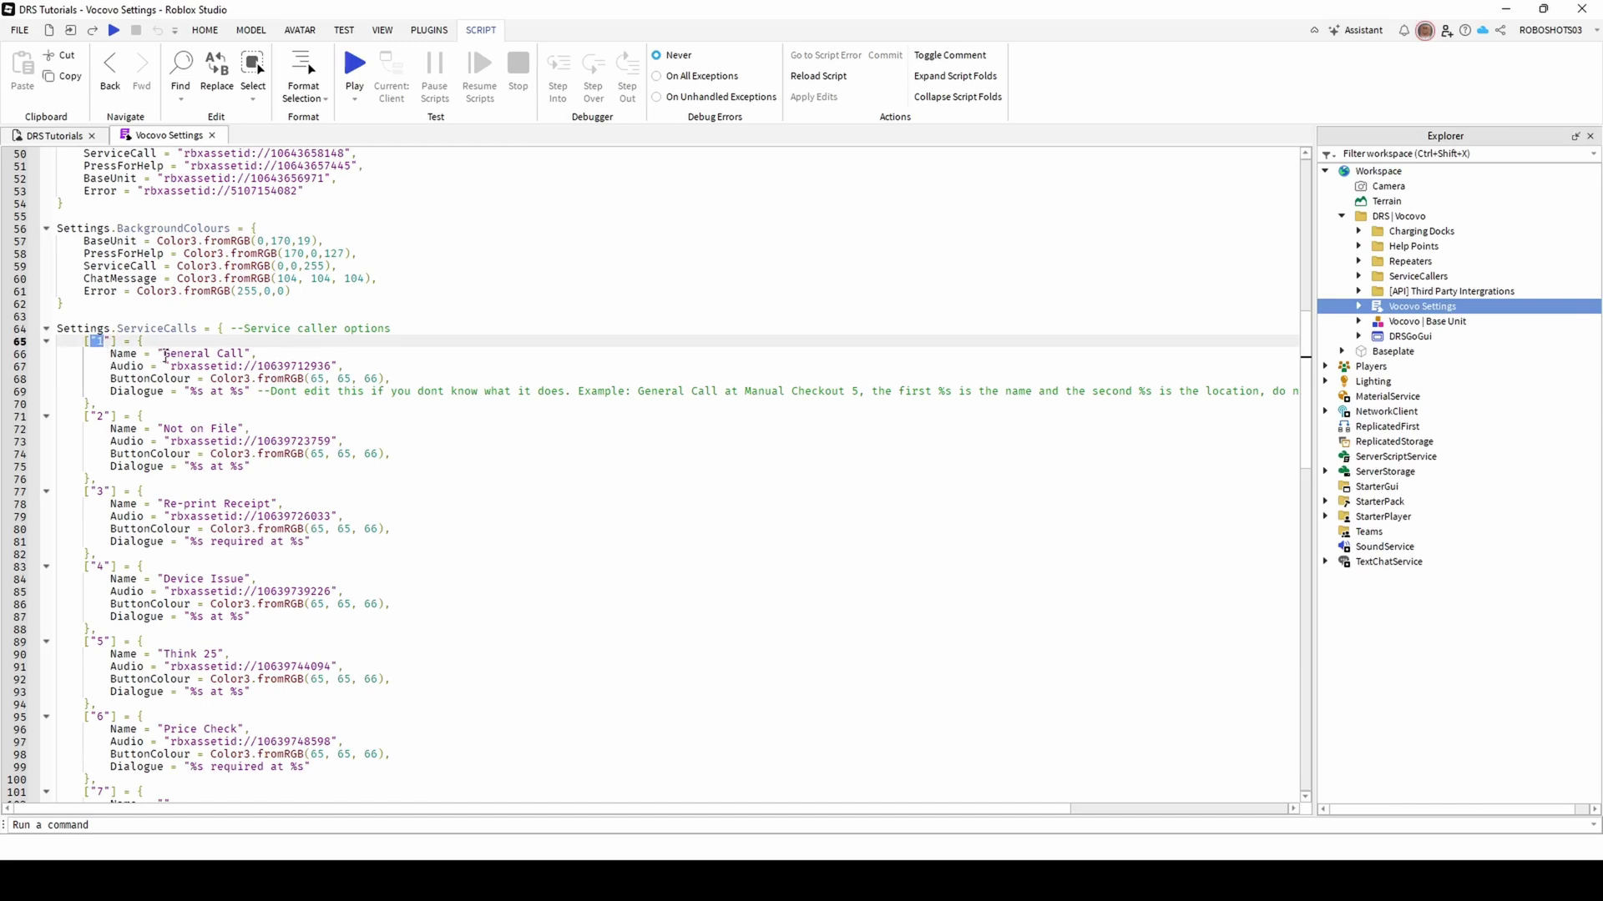
{"action": "left_click_drag", "start_coordinate": [166, 355], "coordinate": [244, 351]}
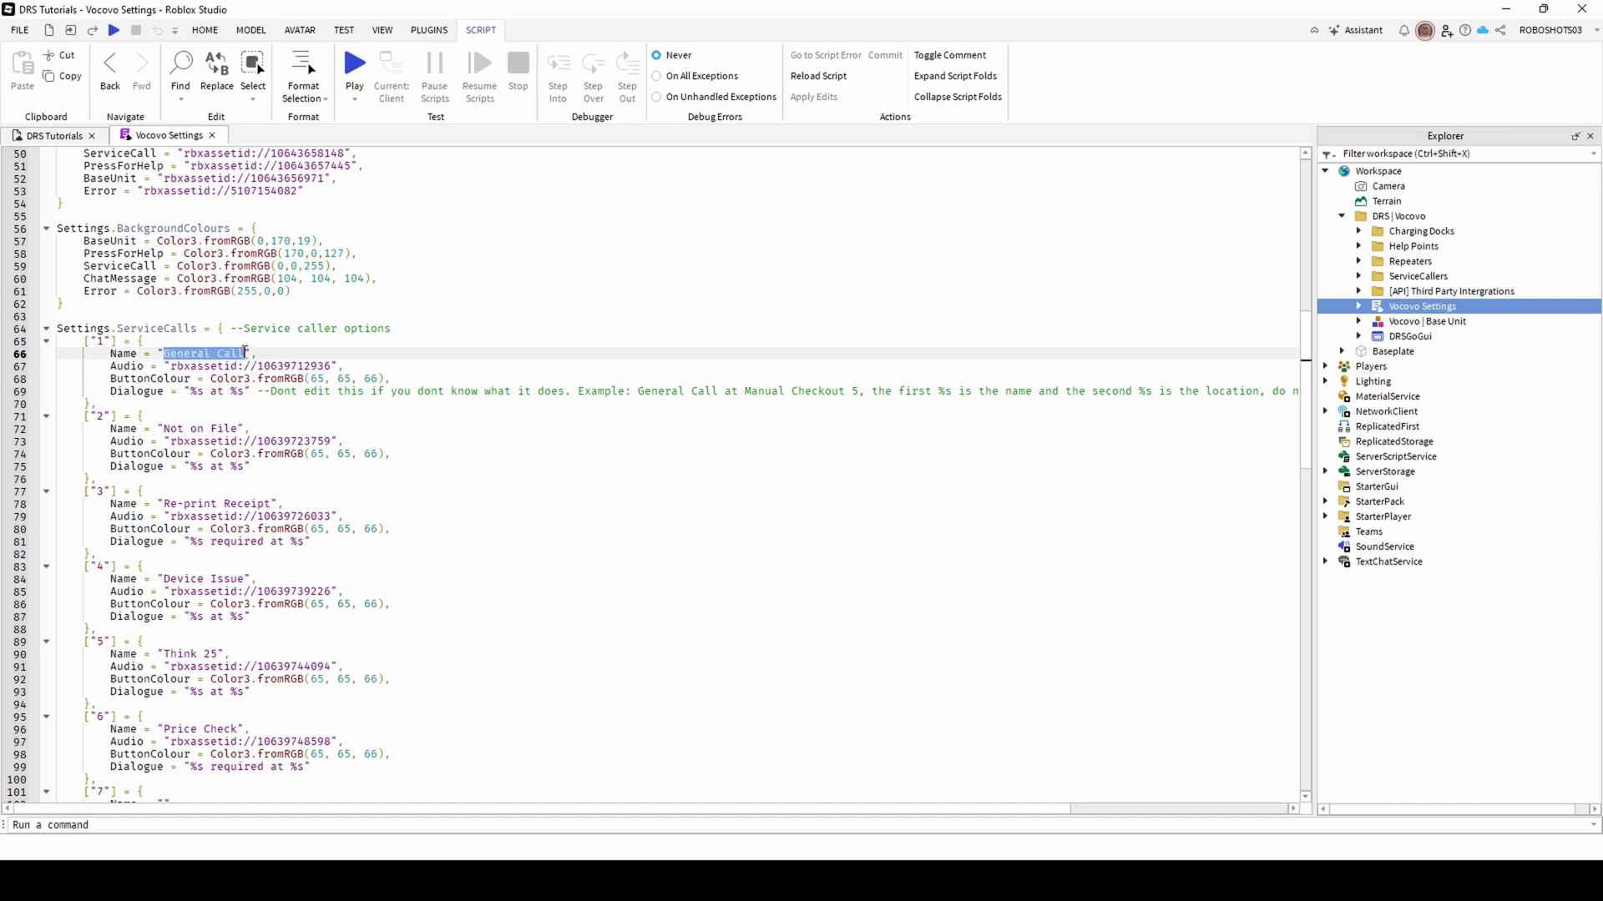
{"action": "type", "text": "Help"}
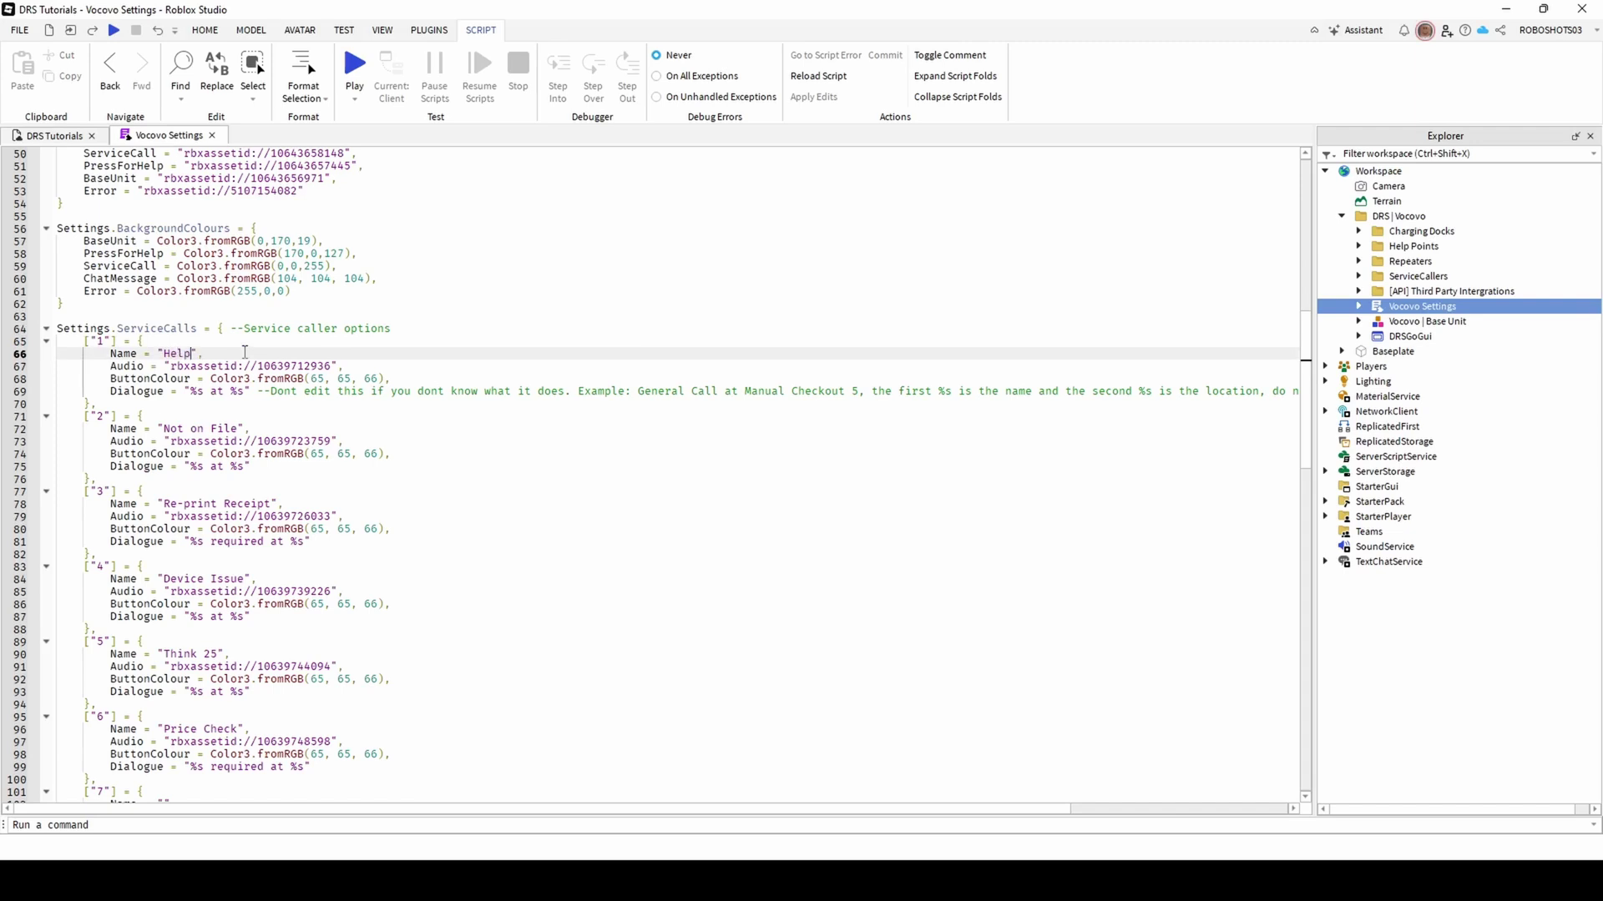